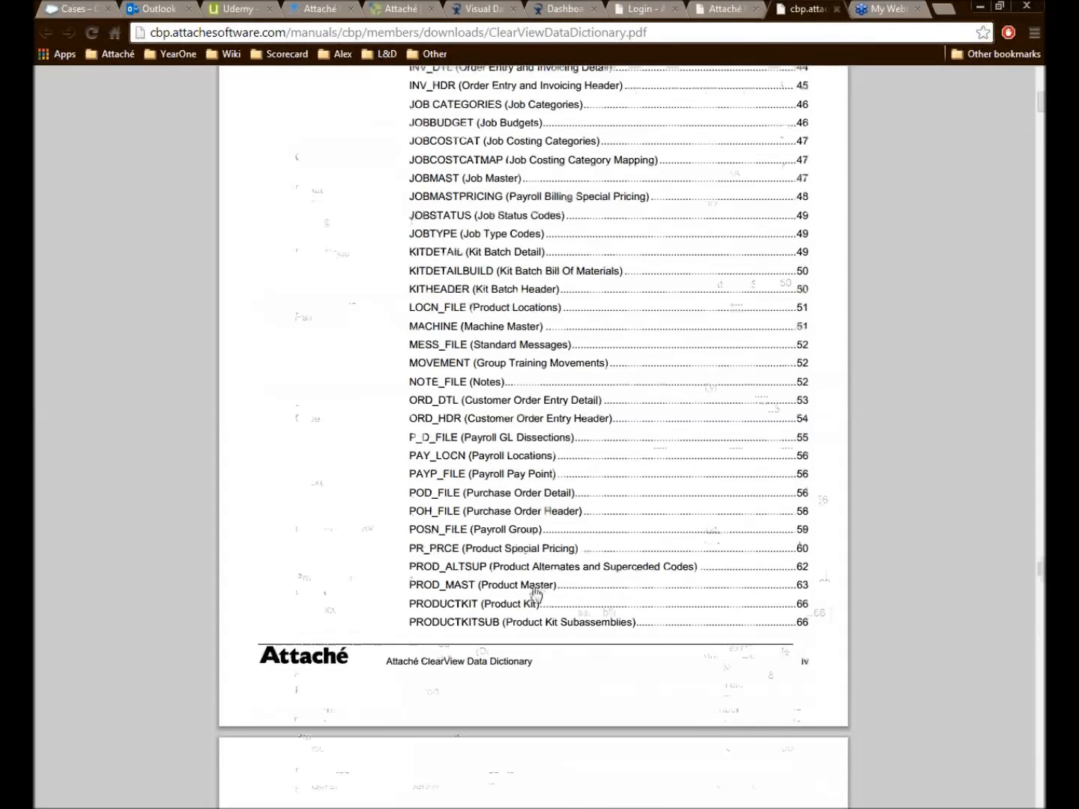
- Open the PROD_MAST (Product Master) section of the data dictionary and examine the product code, description and group fields
{"action": "left_click", "coordinate": [536, 595]}
{"action": "scroll", "coordinate": [534, 588], "scroll_direction": "down", "scroll_amount": 3}
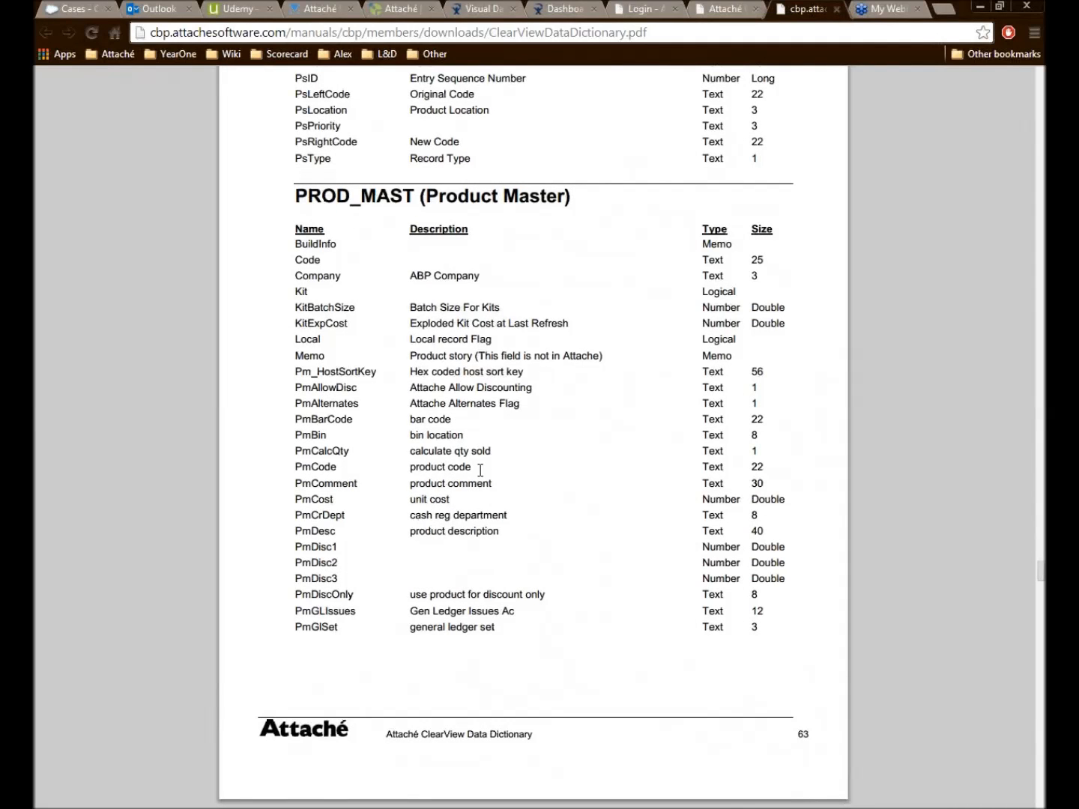
{"action": "left_click_drag", "start_coordinate": [478, 468], "coordinate": [410, 475]}
{"action": "scroll", "coordinate": [576, 504], "scroll_direction": "down", "scroll_amount": 1}
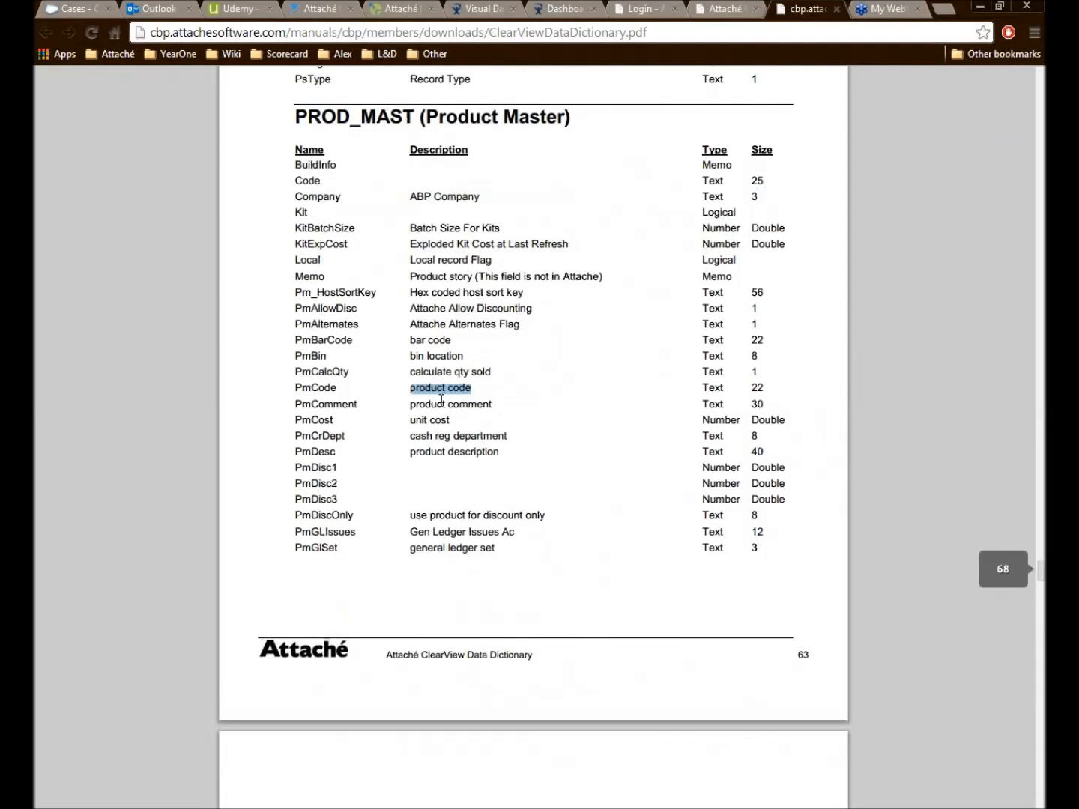
{"action": "left_click_drag", "start_coordinate": [499, 453], "coordinate": [462, 457]}
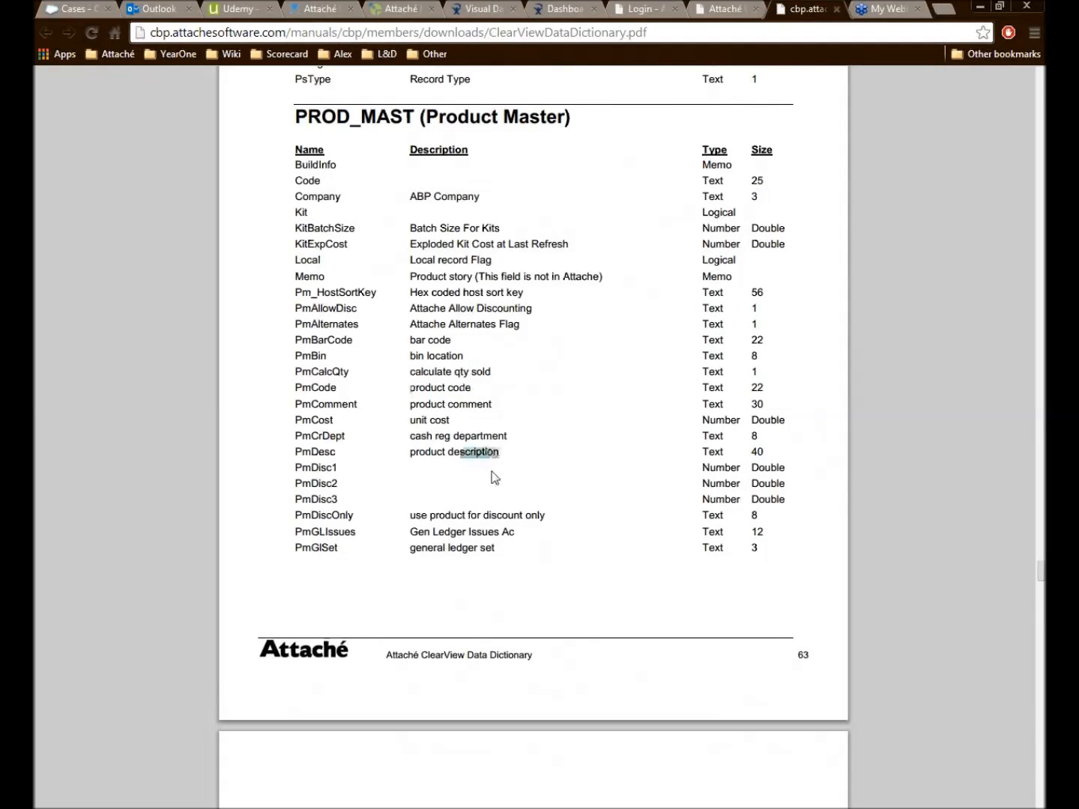
{"action": "scroll", "coordinate": [494, 476], "scroll_direction": "down", "scroll_amount": 5}
{"action": "left_click_drag", "start_coordinate": [484, 425], "coordinate": [395, 428]}
{"action": "scroll", "coordinate": [509, 460], "scroll_direction": "up", "scroll_amount": 4}
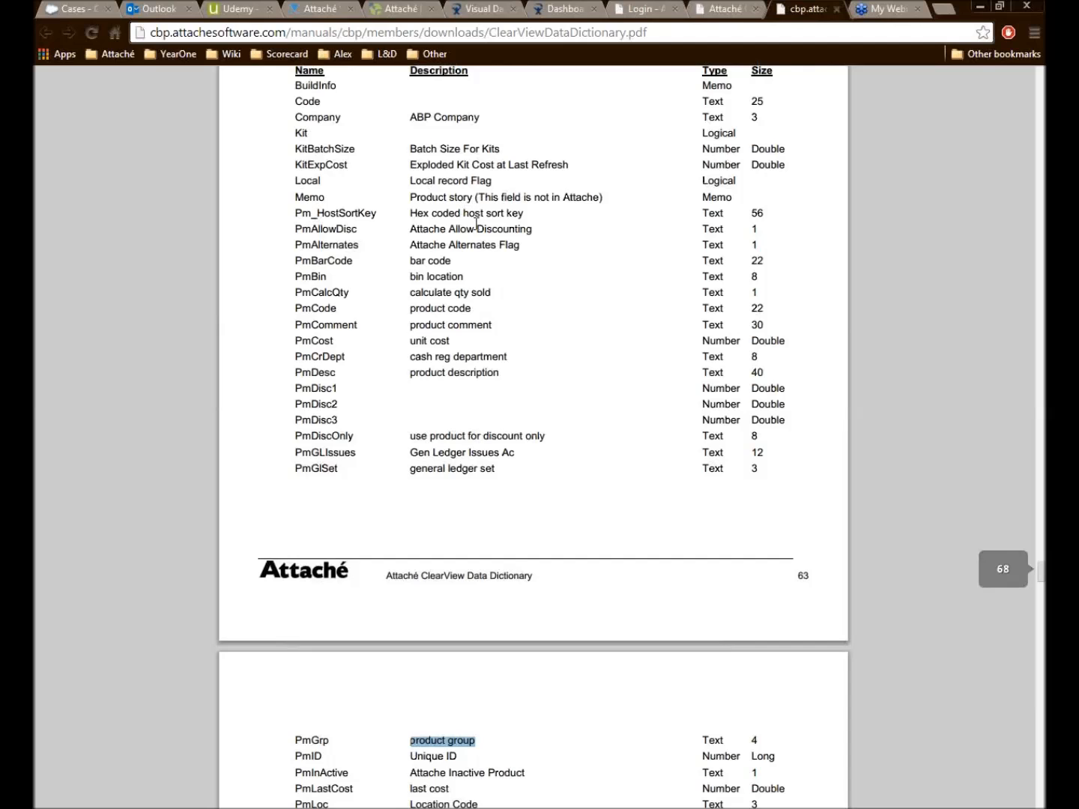
- Examine the PROD_MAST fields for this year's cost of sales and sales, ending back at the section's start
{"action": "scroll", "coordinate": [495, 374], "scroll_direction": "down", "scroll_amount": 9}
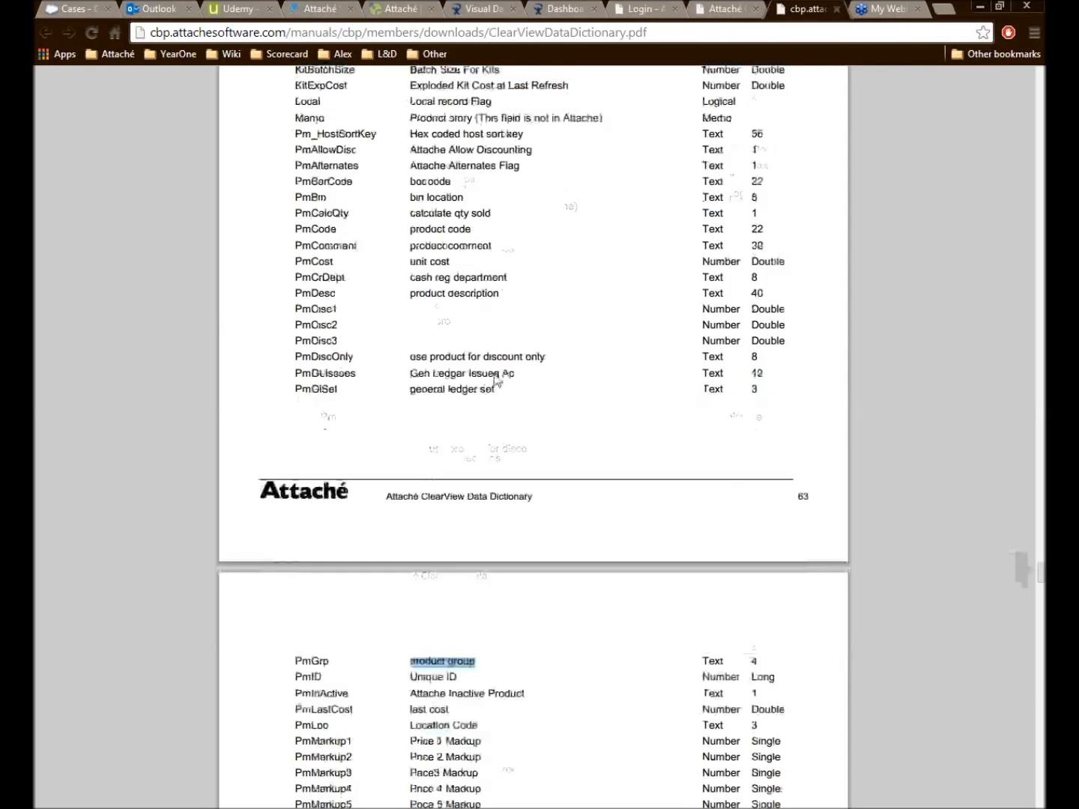
{"action": "scroll", "coordinate": [495, 373], "scroll_direction": "down", "scroll_amount": 6}
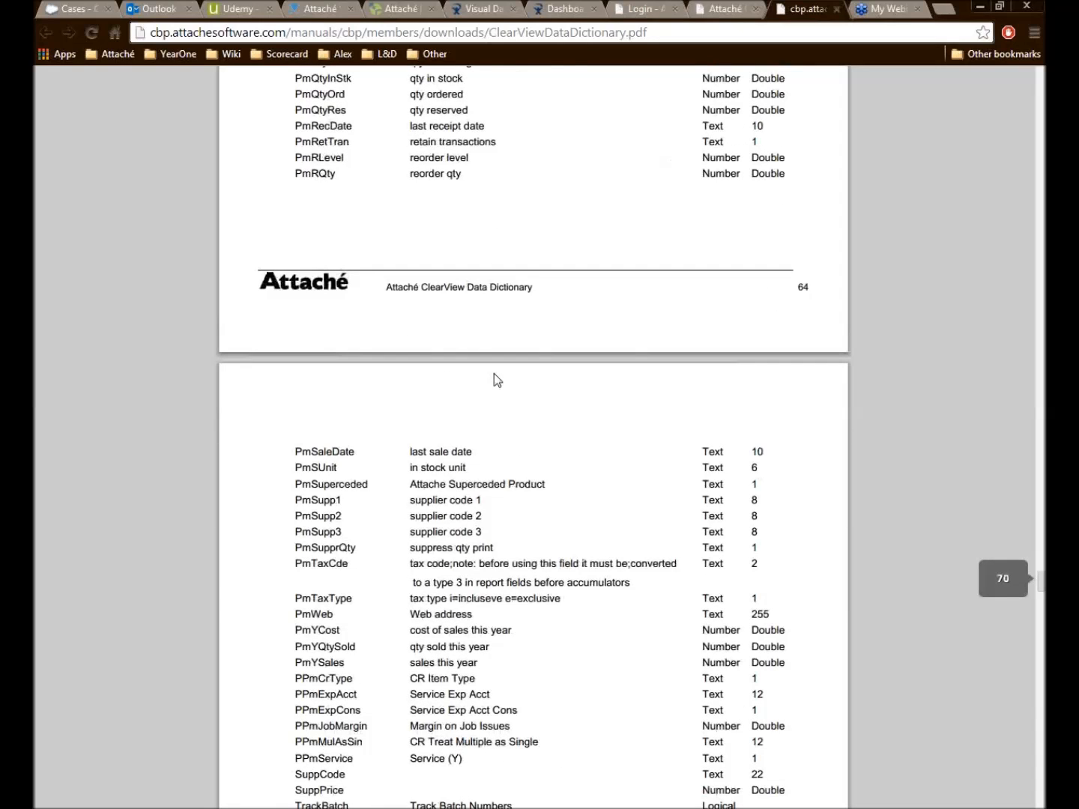
{"action": "left_click_drag", "start_coordinate": [511, 630], "coordinate": [401, 636]}
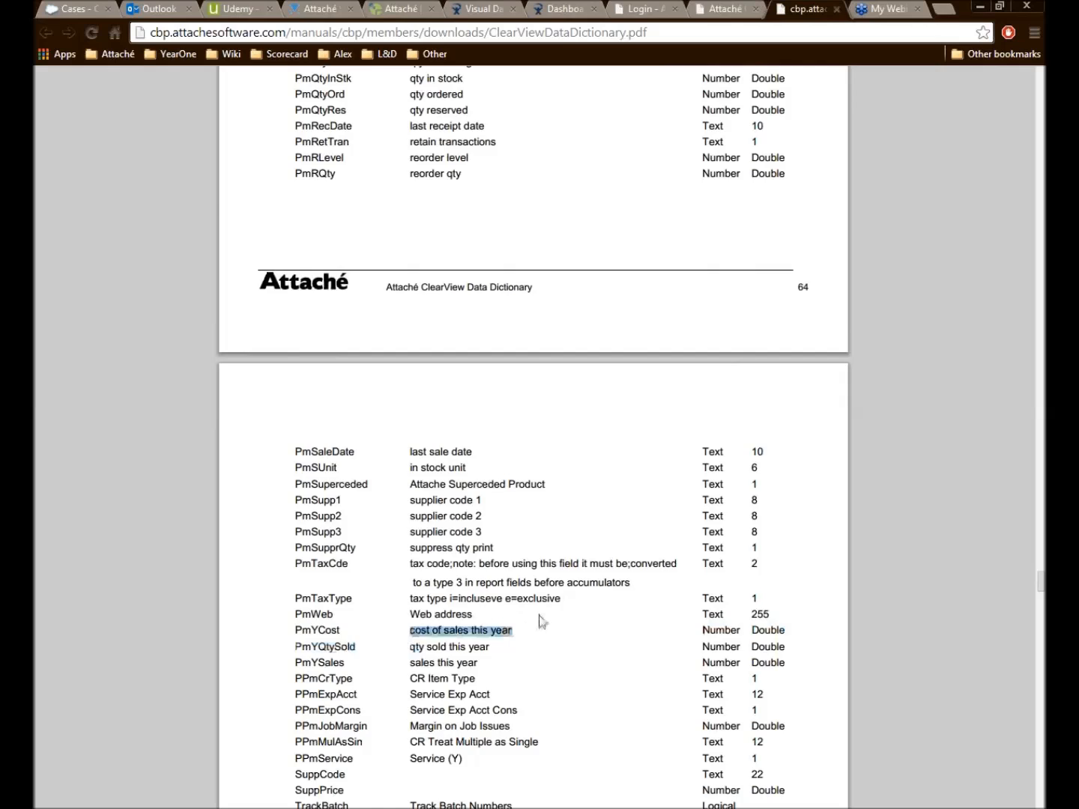
{"action": "scroll", "coordinate": [541, 621], "scroll_direction": "down", "scroll_amount": 2}
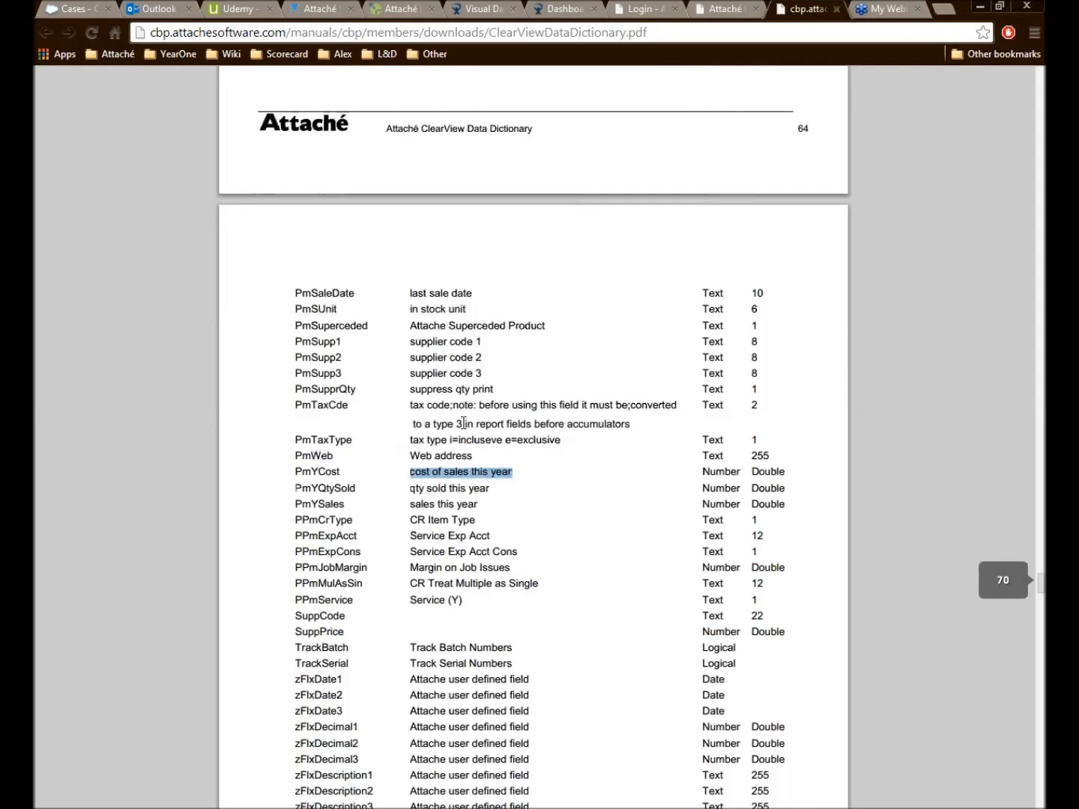
{"action": "left_click_drag", "start_coordinate": [479, 505], "coordinate": [403, 509]}
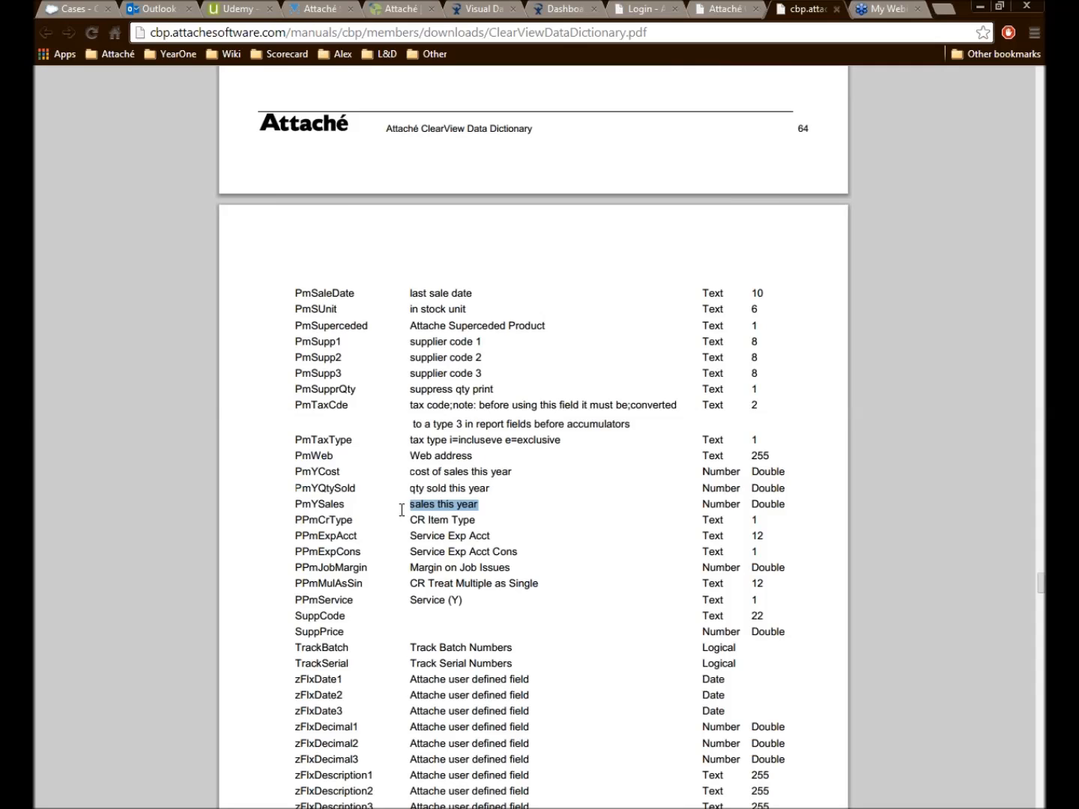
{"action": "scroll", "coordinate": [400, 508], "scroll_direction": "up", "scroll_amount": 15}
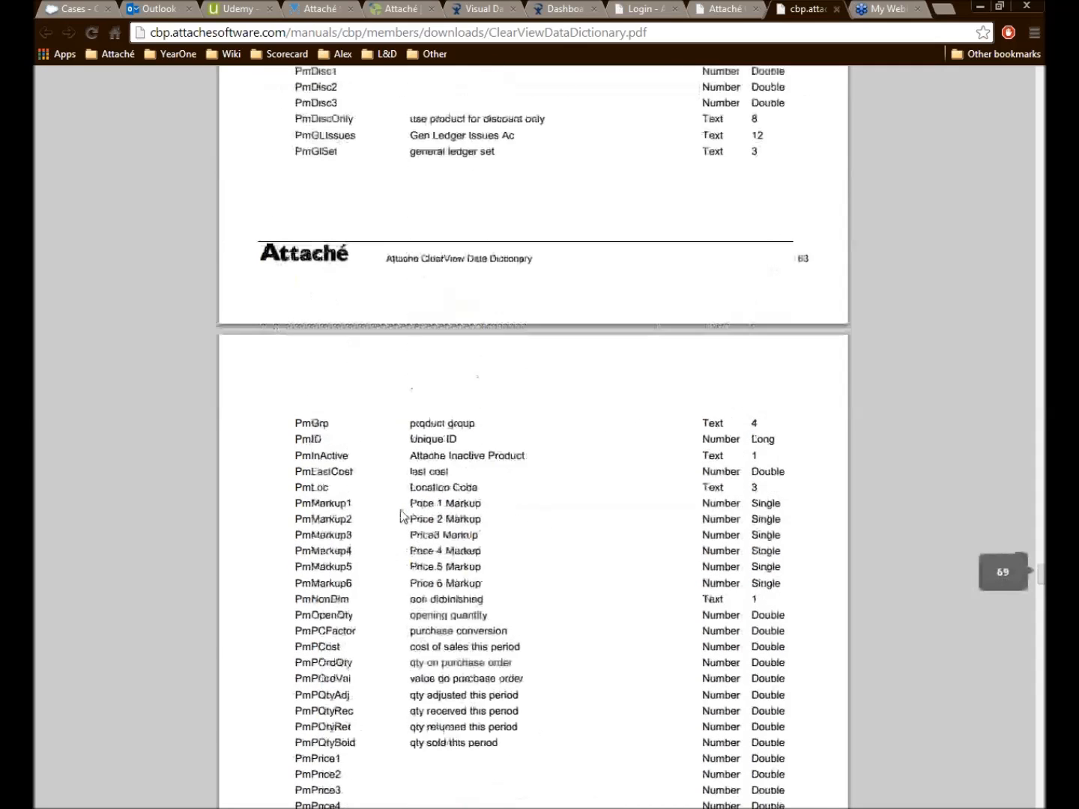
{"action": "scroll", "coordinate": [400, 509], "scroll_direction": "up", "scroll_amount": 4}
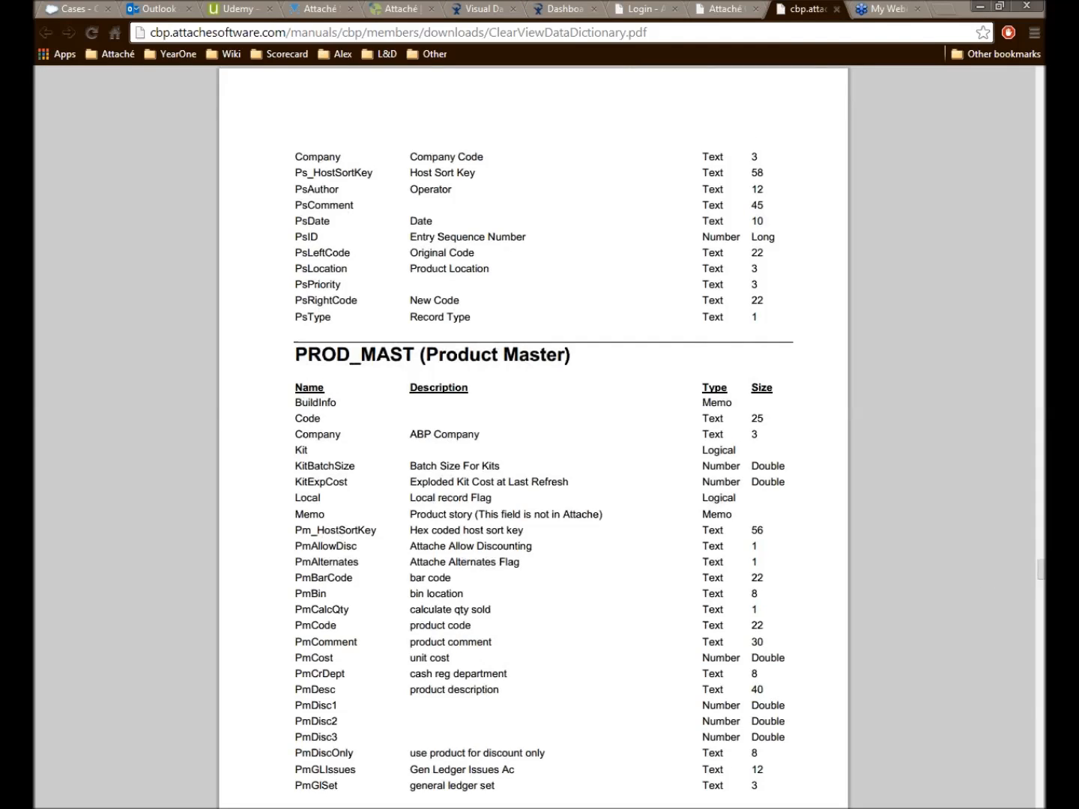
- Switch to Attaché Accounts and close the Data Source SQL window and My first report without saving changes
{"action": "key", "text": "alt+Tab"}
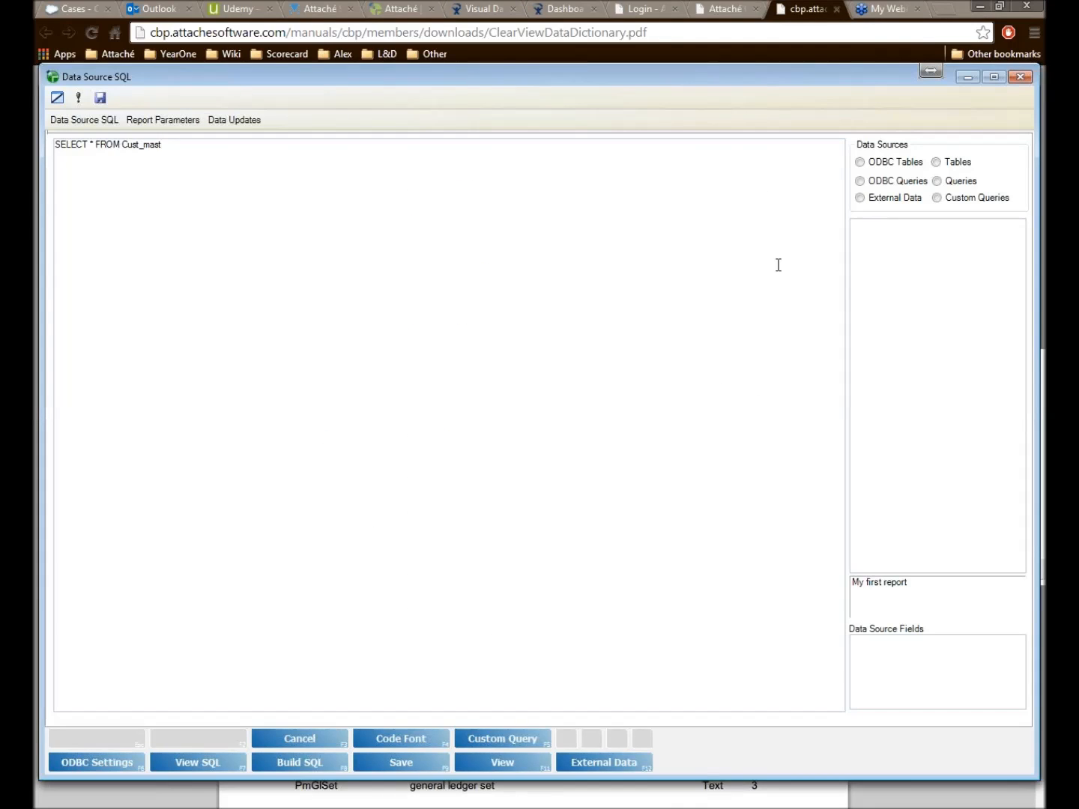
{"action": "left_click", "coordinate": [1019, 78]}
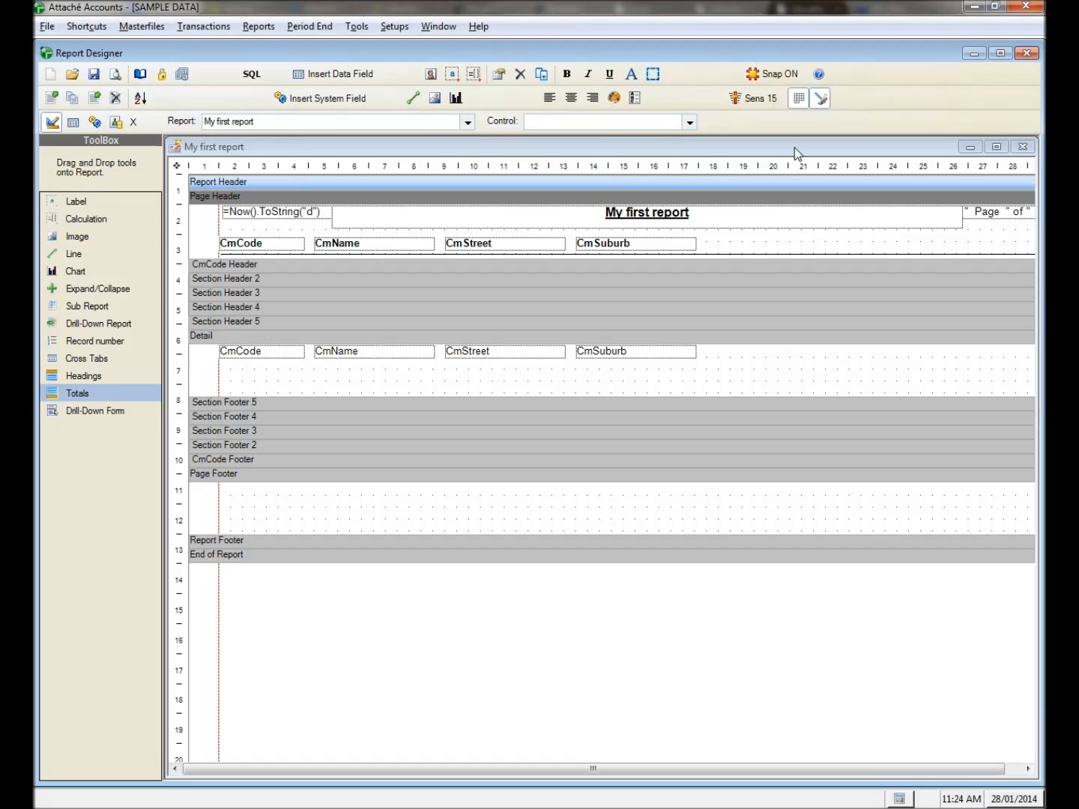
{"action": "left_click", "coordinate": [1022, 147]}
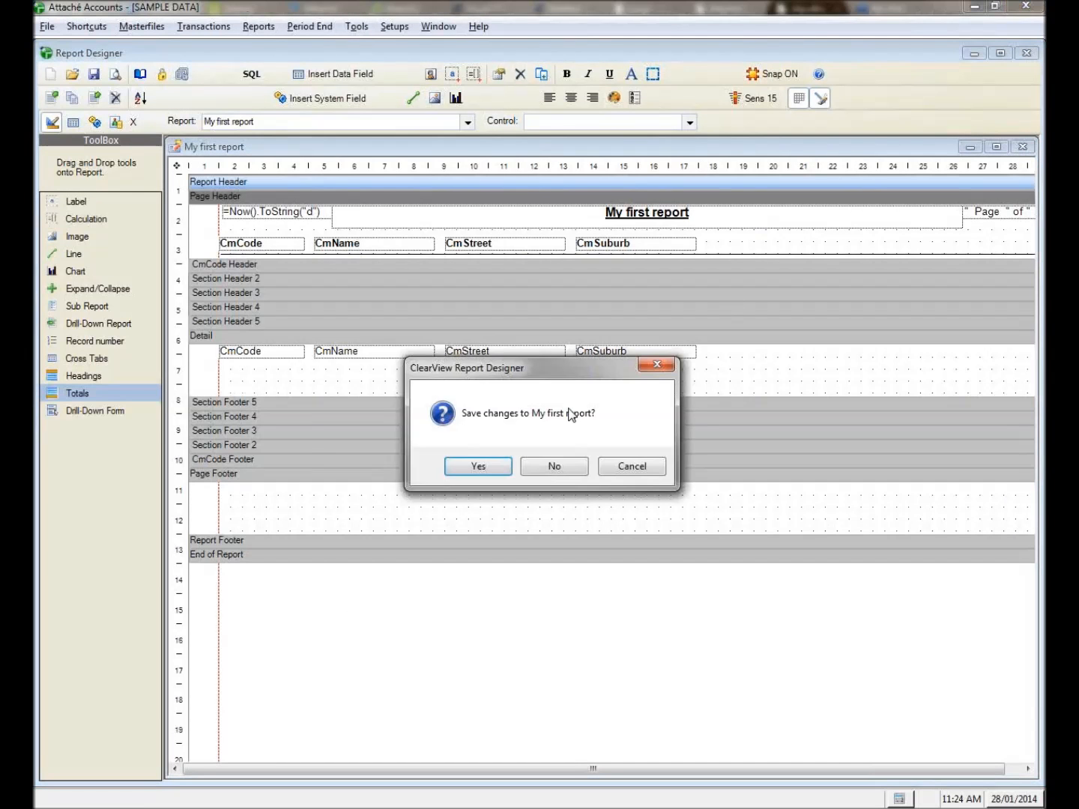
{"action": "left_click", "coordinate": [558, 465]}
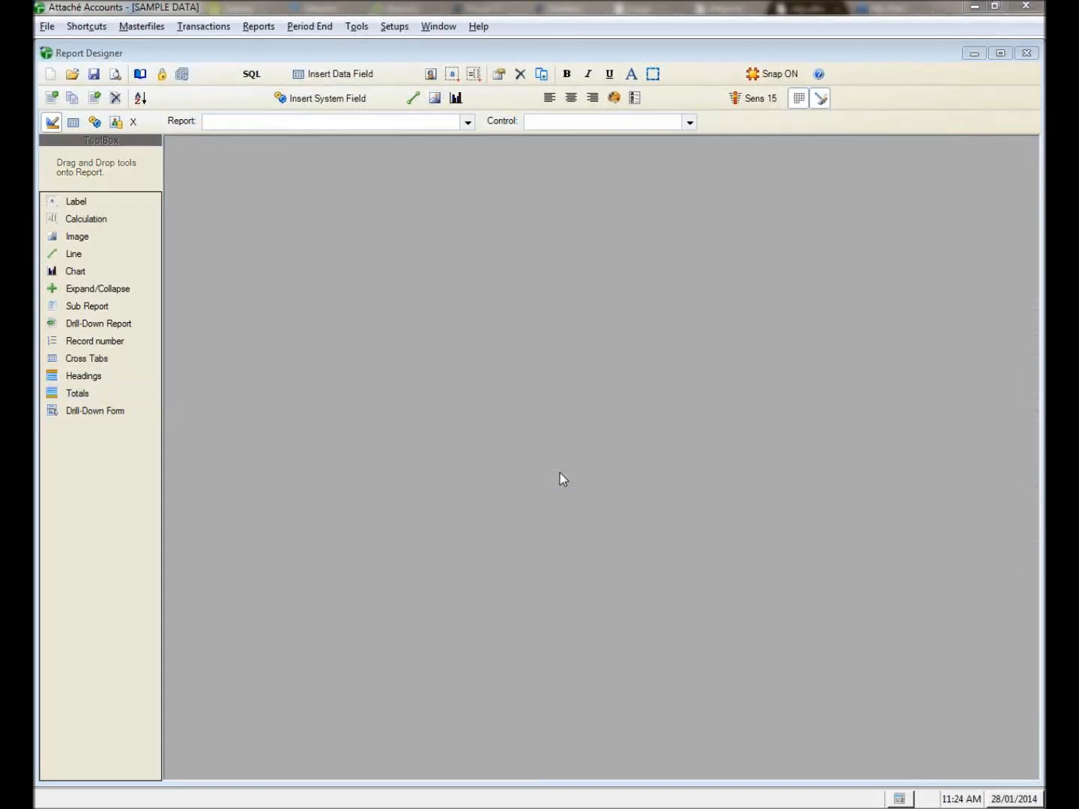
- Create a new custom report named "Product sales by Groups" and start the design wizard for it
{"action": "left_click", "coordinate": [51, 76]}
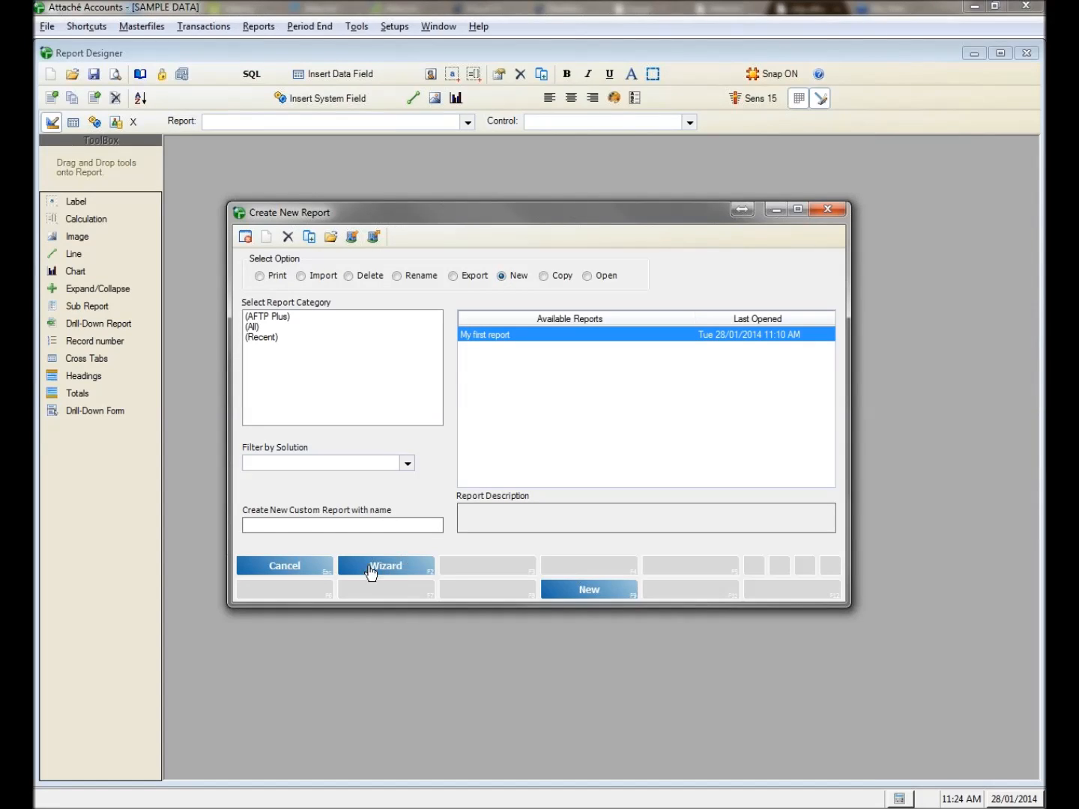
{"action": "left_click", "coordinate": [386, 29]}
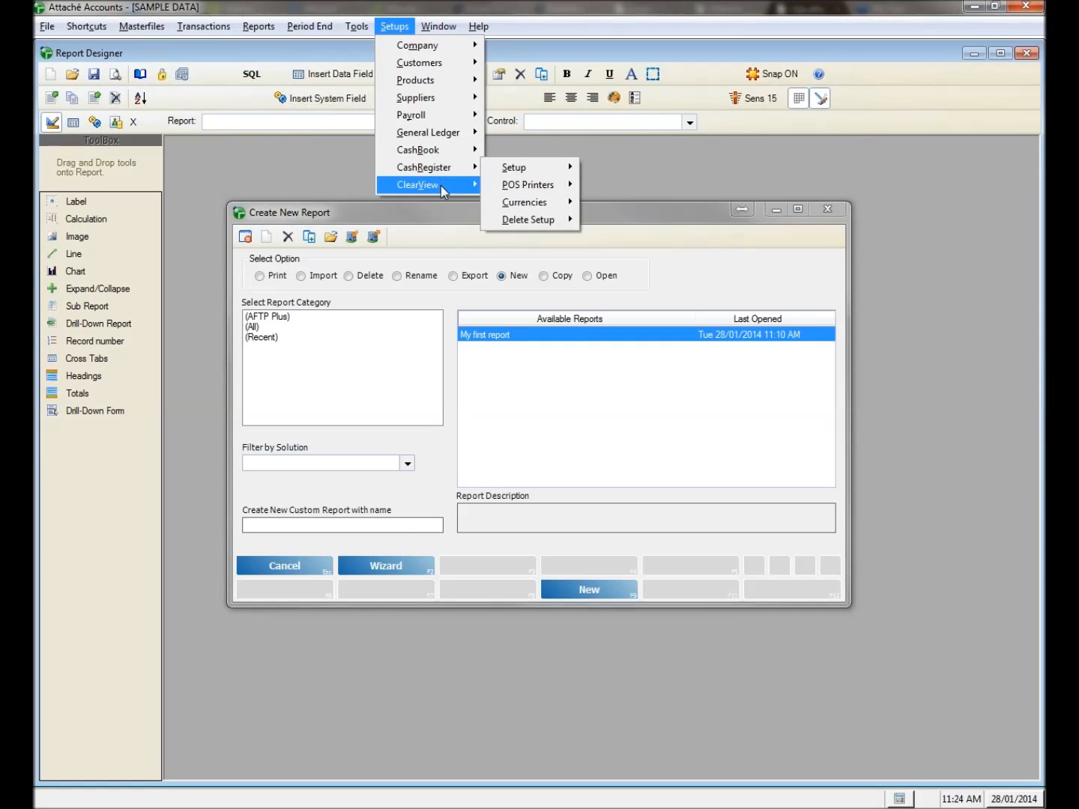
{"action": "mouse_move", "coordinate": [440, 185]}
{"action": "mouse_move", "coordinate": [563, 201]}
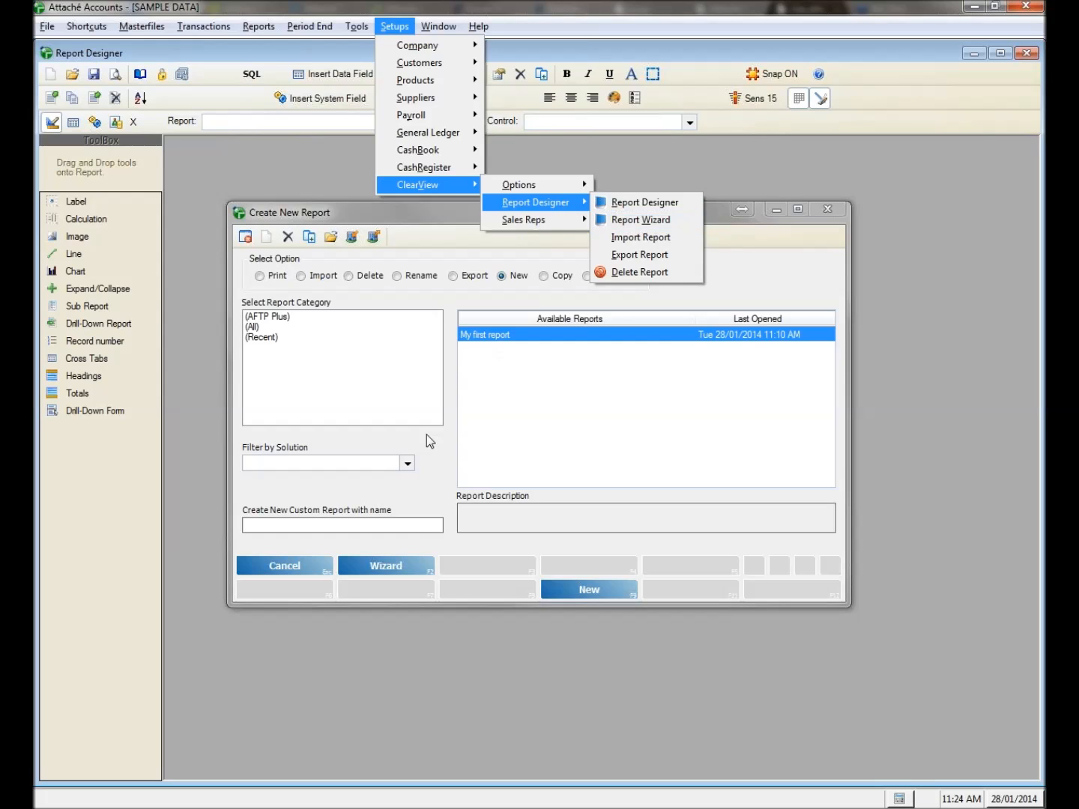
{"action": "left_click", "coordinate": [403, 573]}
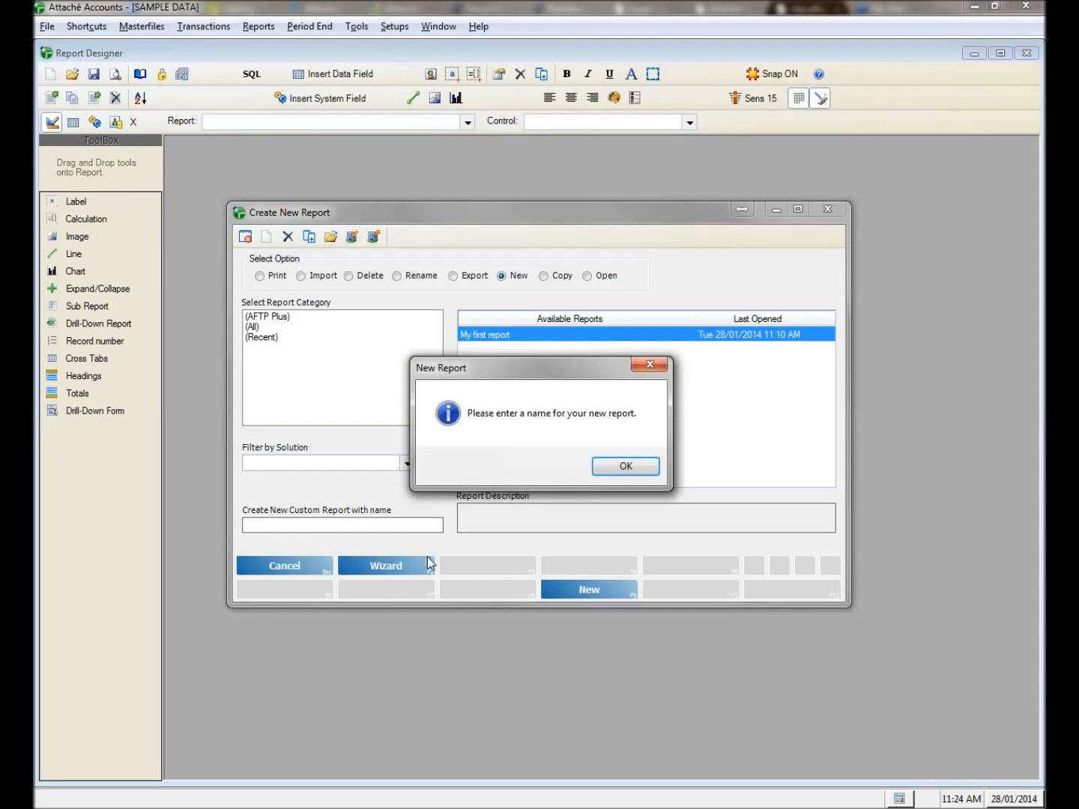
{"action": "left_click", "coordinate": [603, 465]}
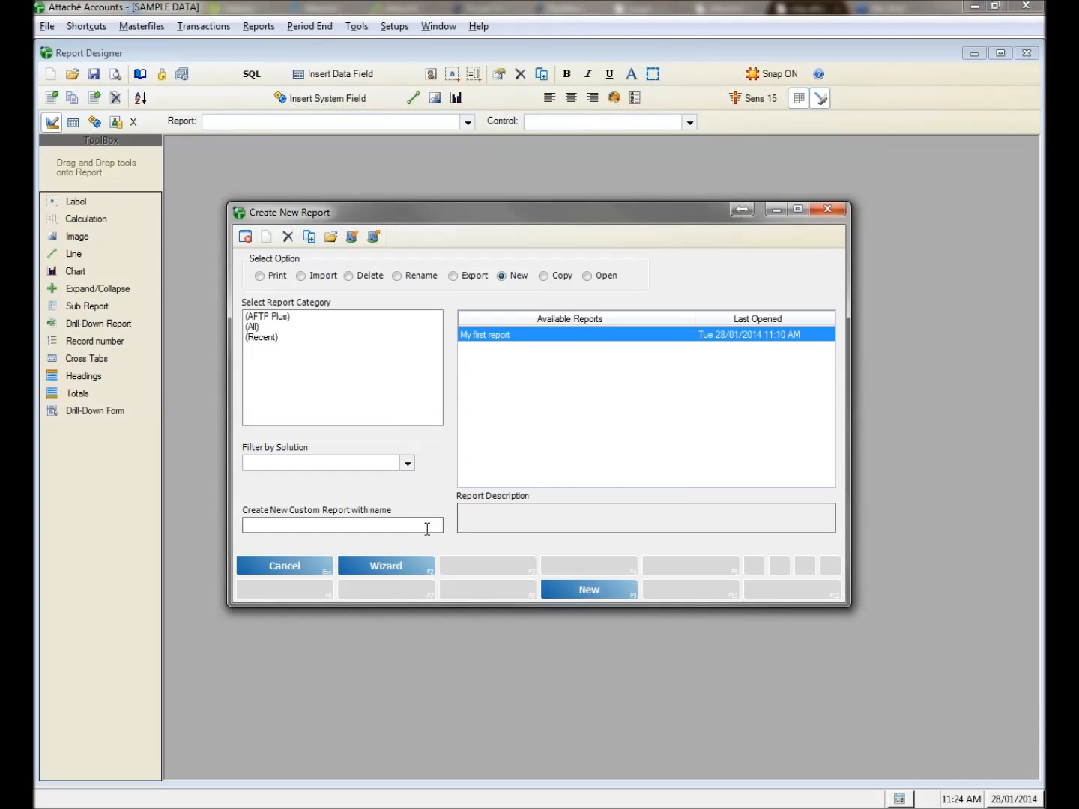
{"action": "type", "text": "Product sales by Groups"}
{"action": "left_click", "coordinate": [409, 570]}
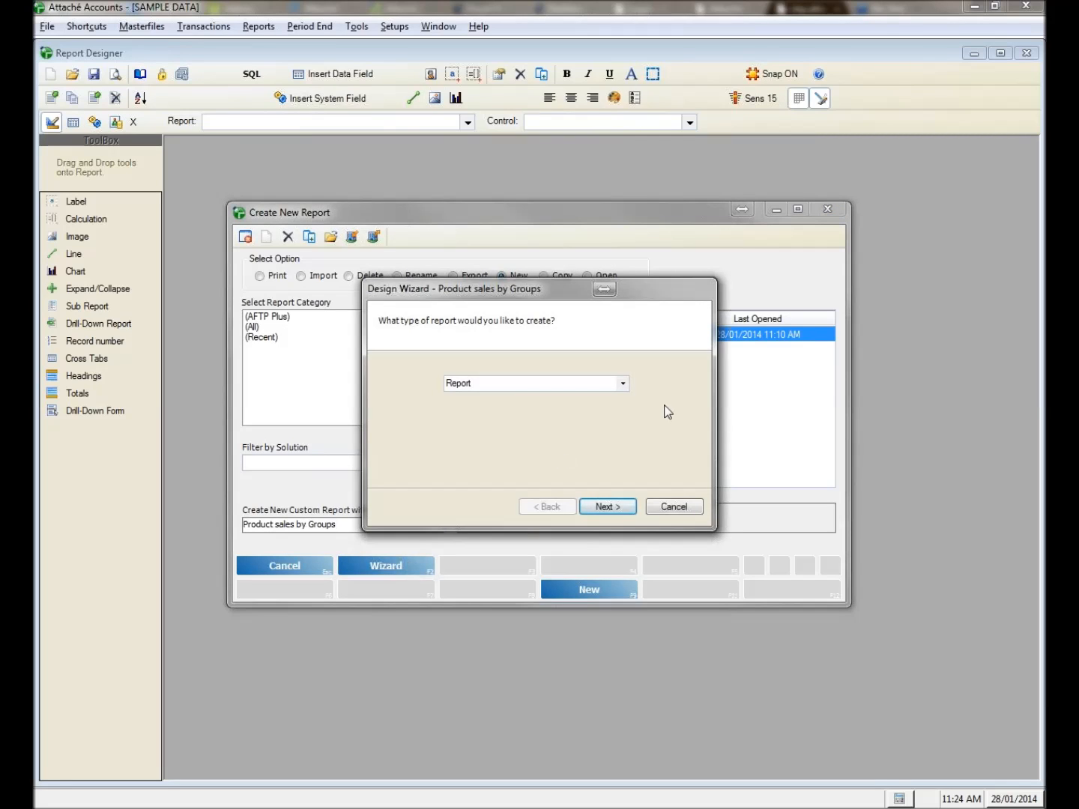
- Choose Report as the report type and the Prod_mast table as the report's data source
{"action": "left_click", "coordinate": [624, 383]}
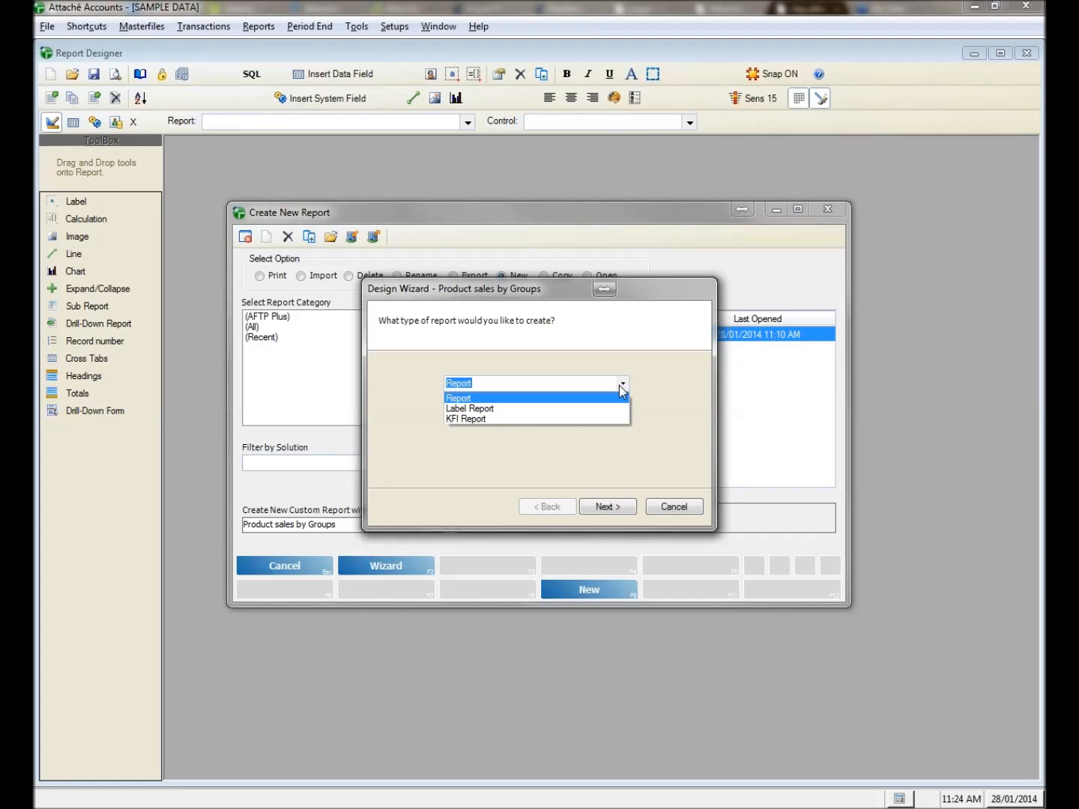
{"action": "left_click", "coordinate": [611, 398]}
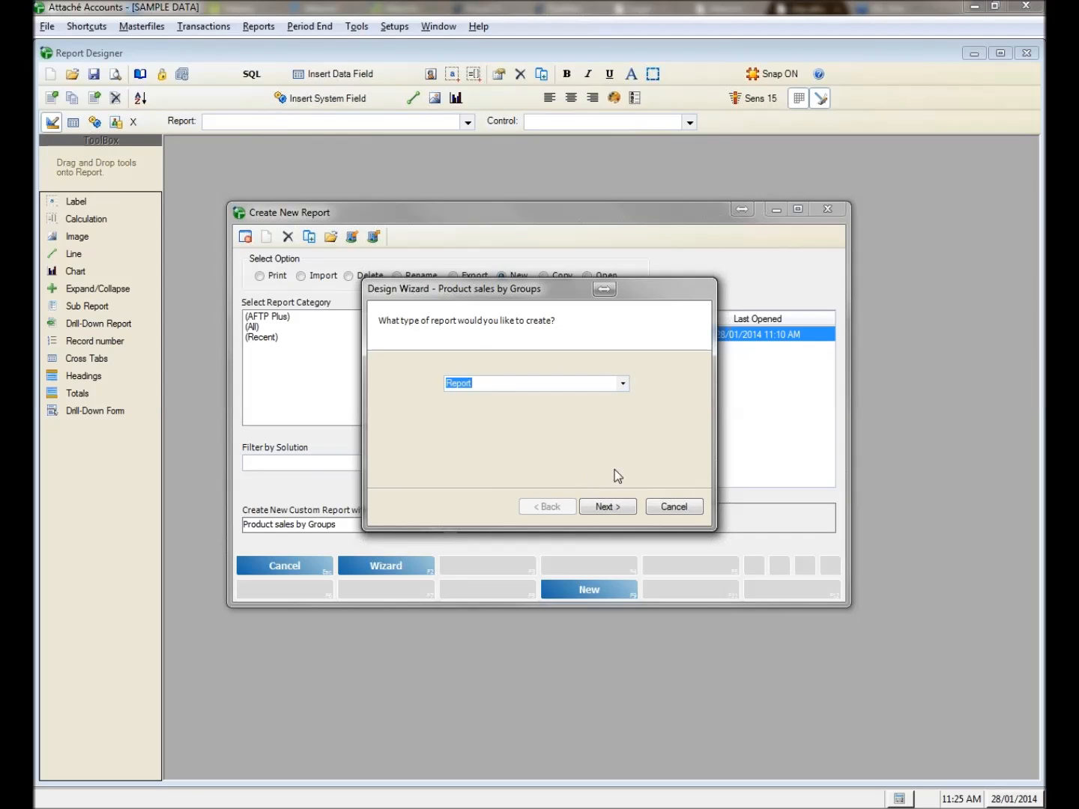
{"action": "left_click", "coordinate": [617, 507]}
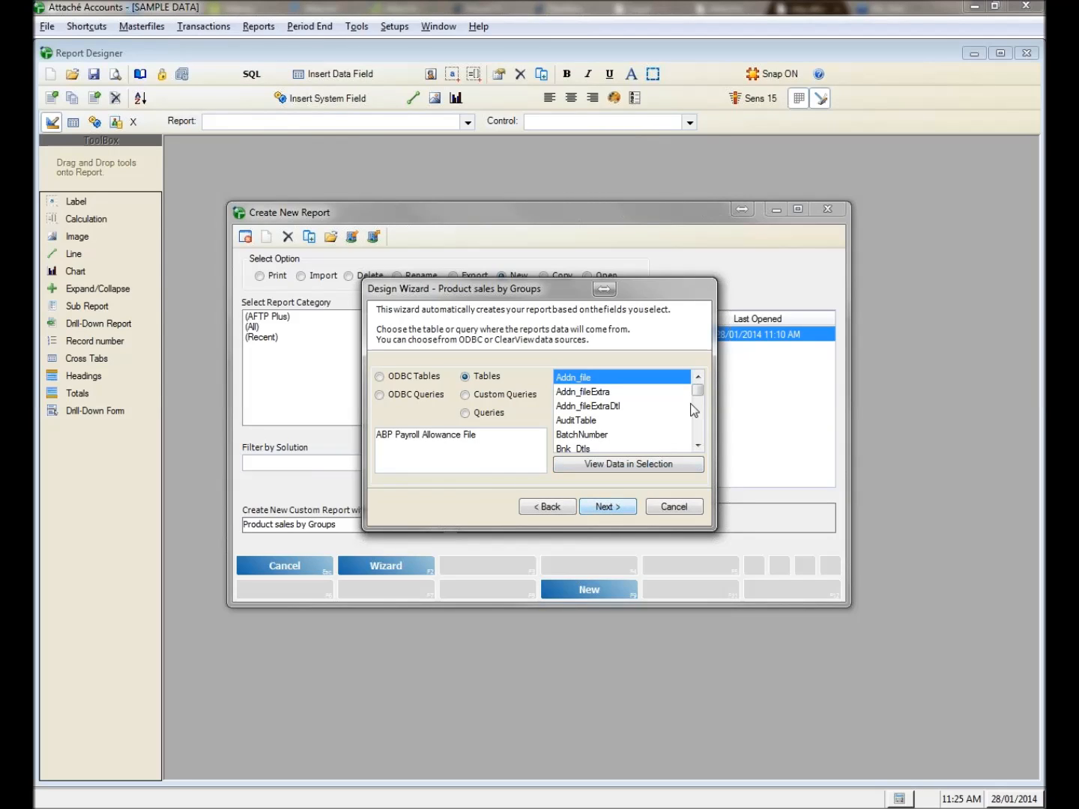
{"action": "left_click_drag", "start_coordinate": [697, 388], "coordinate": [698, 416]}
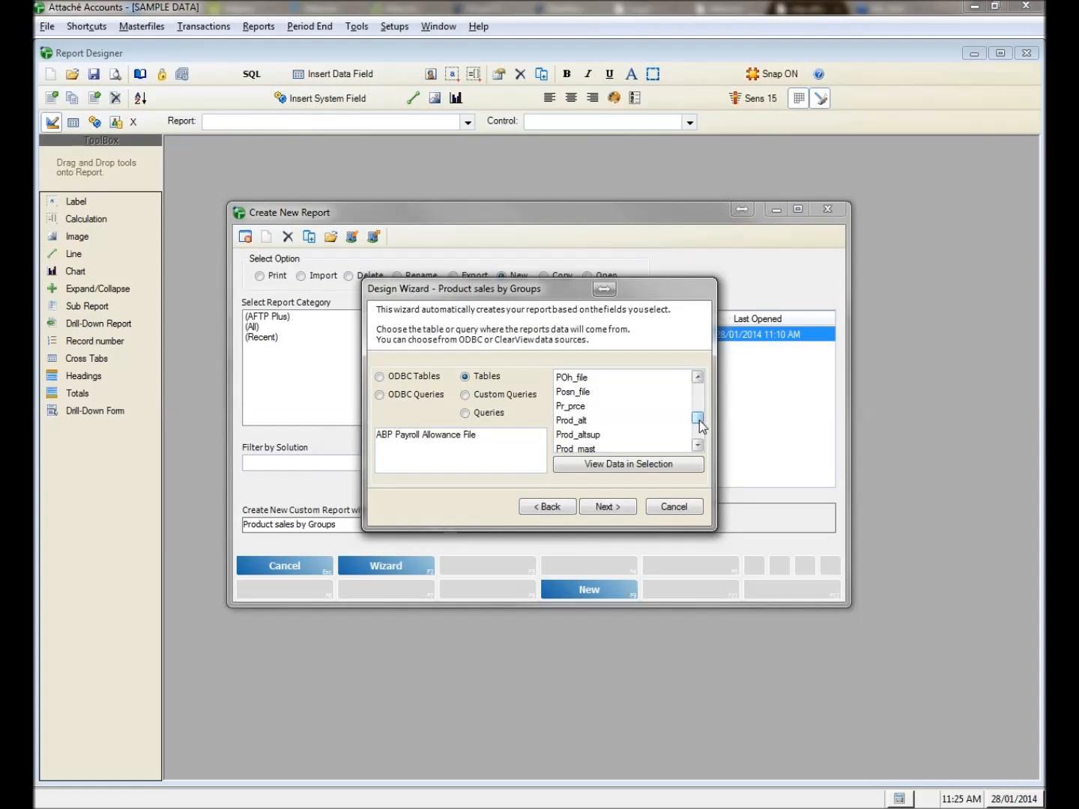
{"action": "left_click", "coordinate": [618, 449]}
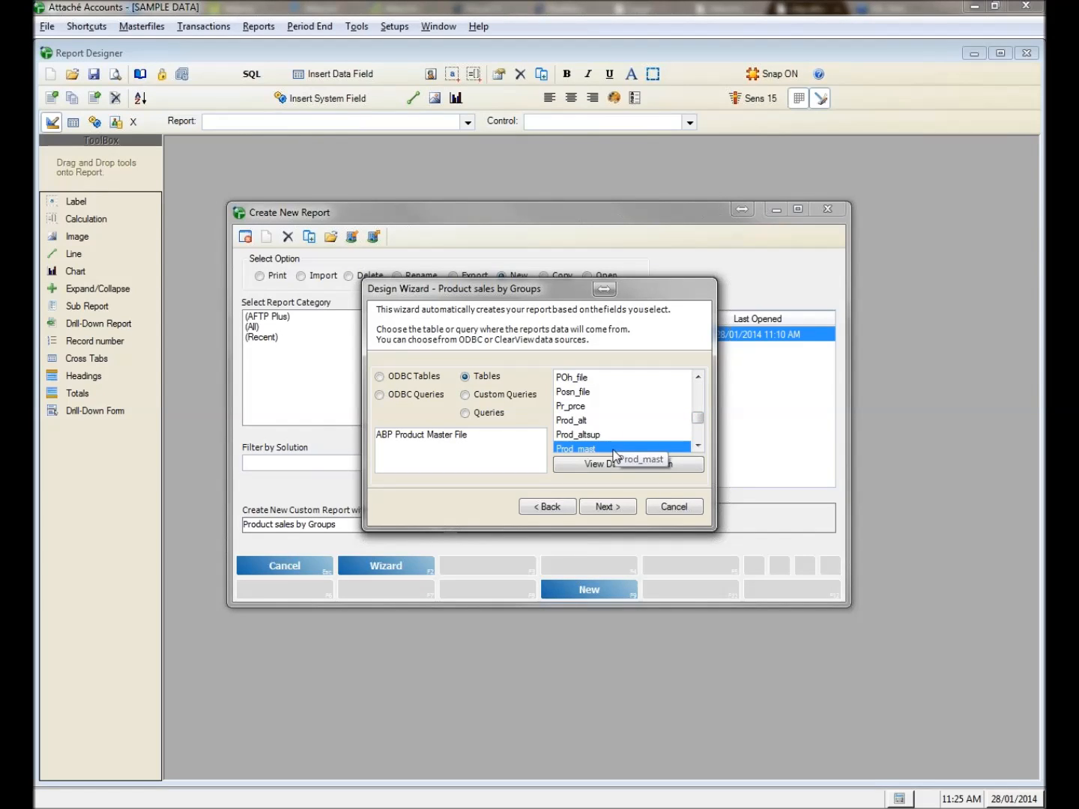
{"action": "left_click", "coordinate": [606, 507]}
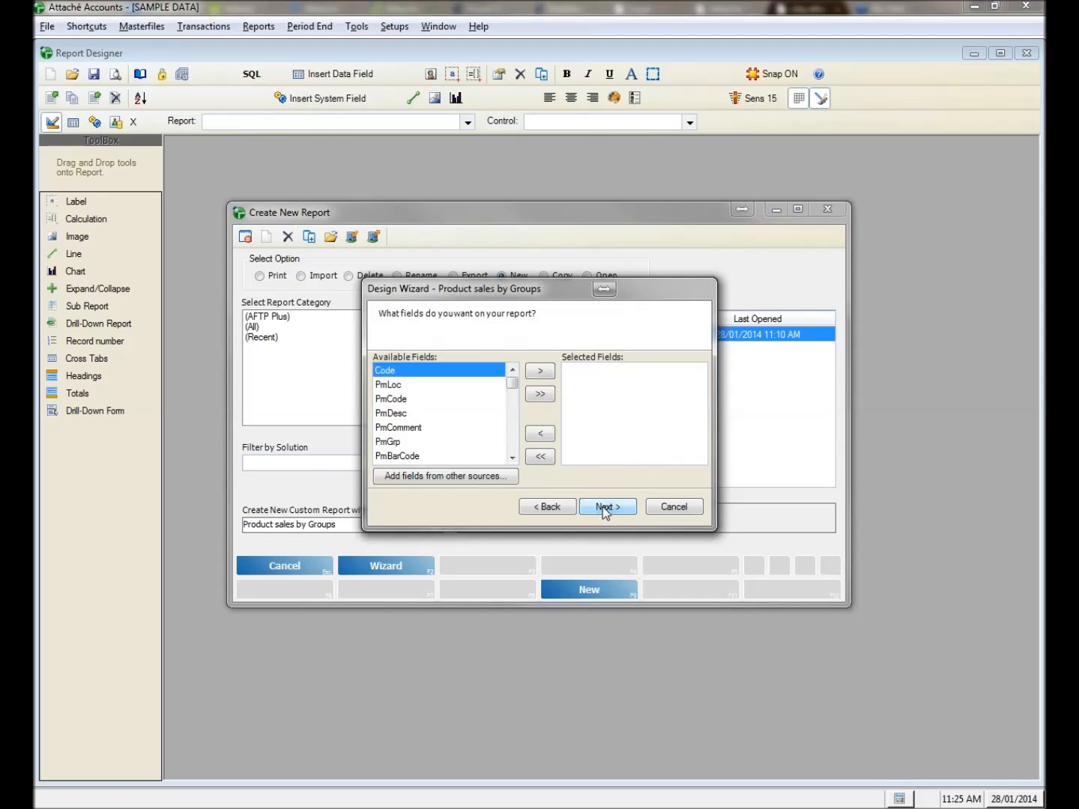
- Add the PmCode and PmGrp fields to the report's selected fields
{"action": "left_click", "coordinate": [403, 400]}
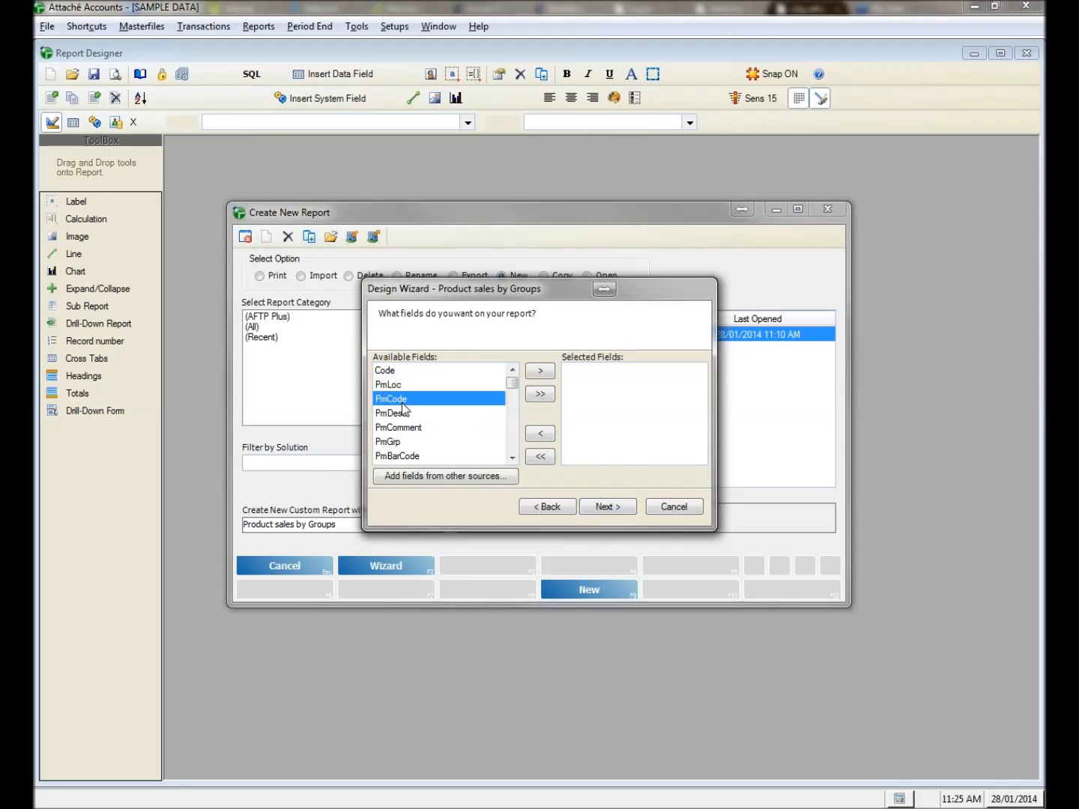
{"action": "left_click", "coordinate": [540, 372]}
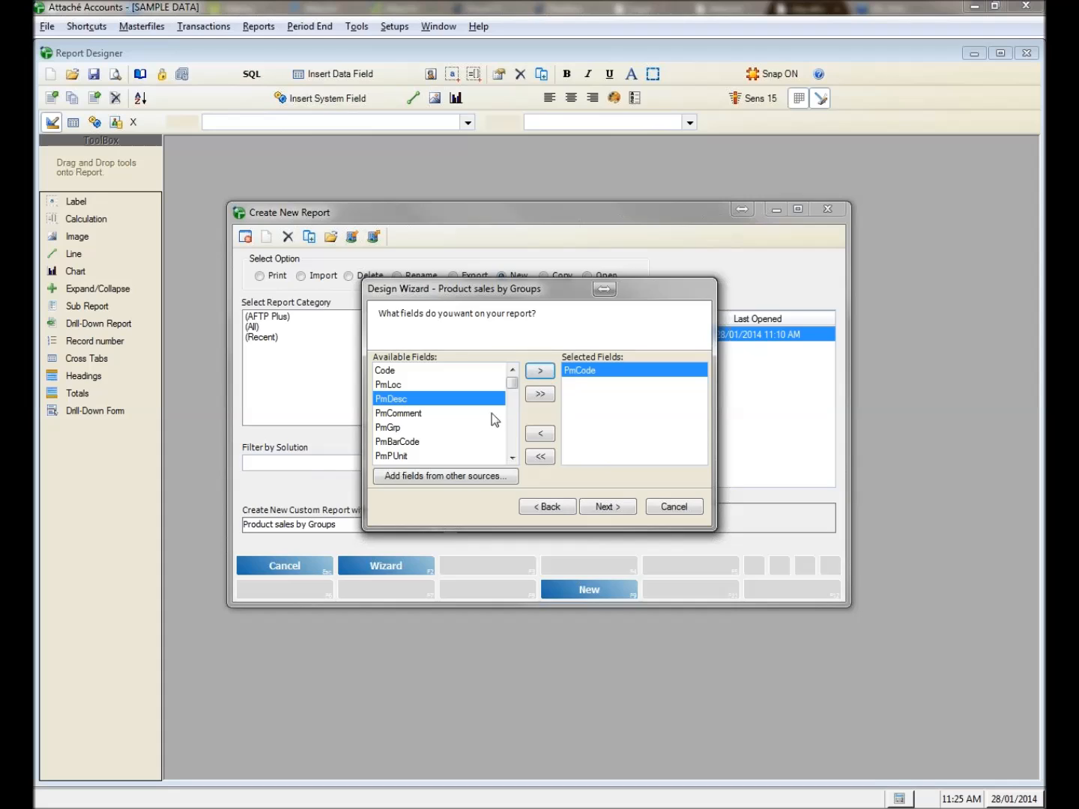
{"action": "left_click", "coordinate": [512, 457]}
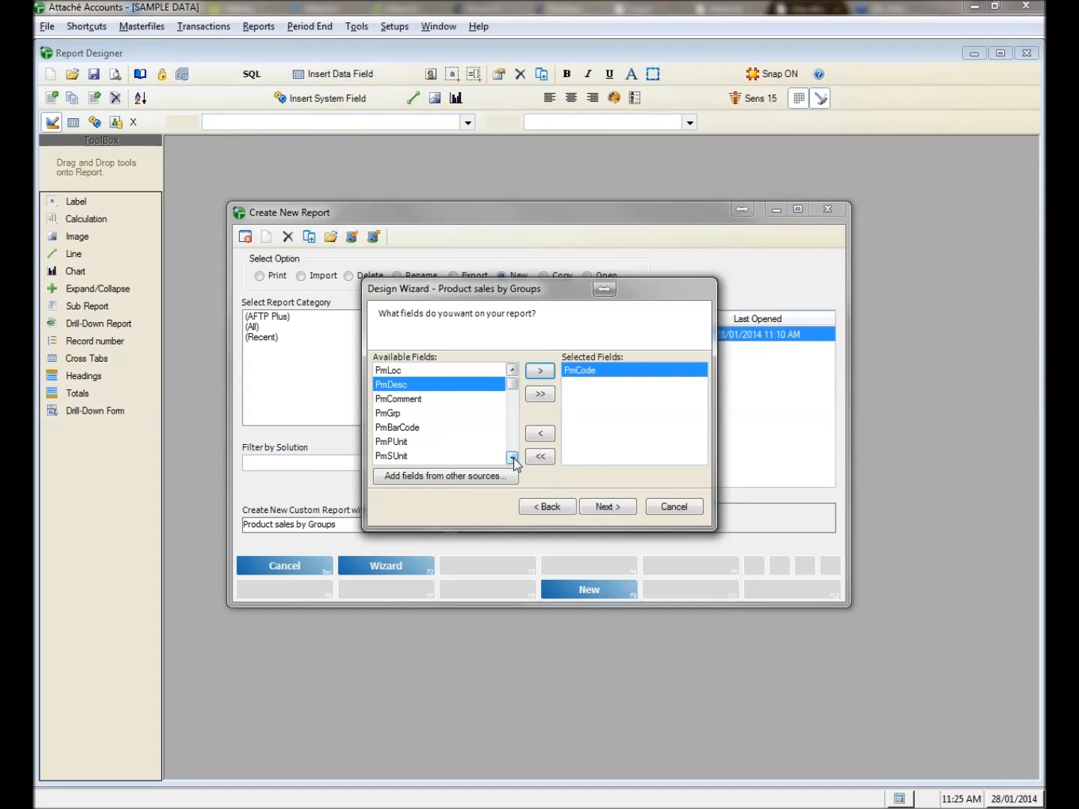
{"action": "left_click", "coordinate": [512, 457]}
{"action": "left_click", "coordinate": [512, 457]}
{"action": "left_click", "coordinate": [512, 457]}
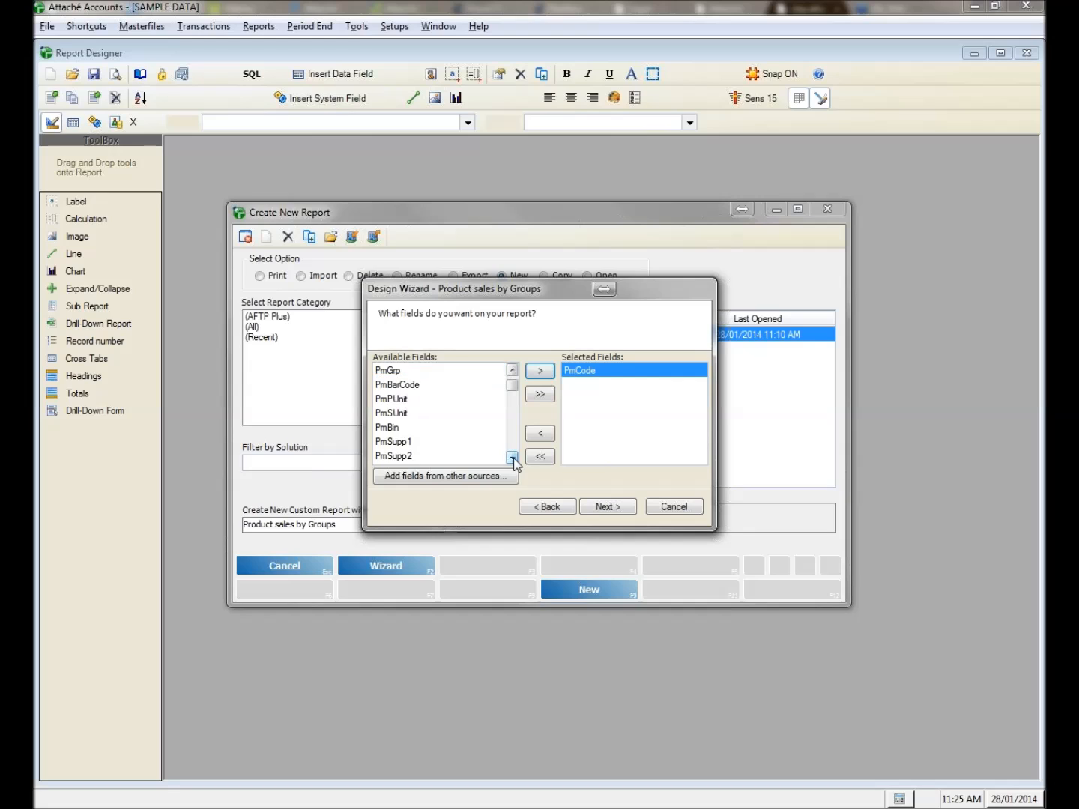
{"action": "left_click", "coordinate": [511, 457]}
{"action": "left_click", "coordinate": [511, 457]}
{"action": "left_click", "coordinate": [512, 457]}
{"action": "left_click", "coordinate": [512, 457]}
{"action": "left_click", "coordinate": [511, 457]}
{"action": "left_click", "coordinate": [512, 457]}
{"action": "left_click", "coordinate": [512, 456]}
{"action": "left_click", "coordinate": [511, 457]}
{"action": "left_click", "coordinate": [512, 457]}
{"action": "left_click", "coordinate": [512, 457]}
{"action": "left_click", "coordinate": [512, 457]}
{"action": "left_click", "coordinate": [511, 457]}
{"action": "left_click", "coordinate": [513, 458]}
{"action": "left_click", "coordinate": [514, 458]}
{"action": "left_click", "coordinate": [513, 460]}
{"action": "left_click_drag", "start_coordinate": [512, 394], "coordinate": [512, 384]}
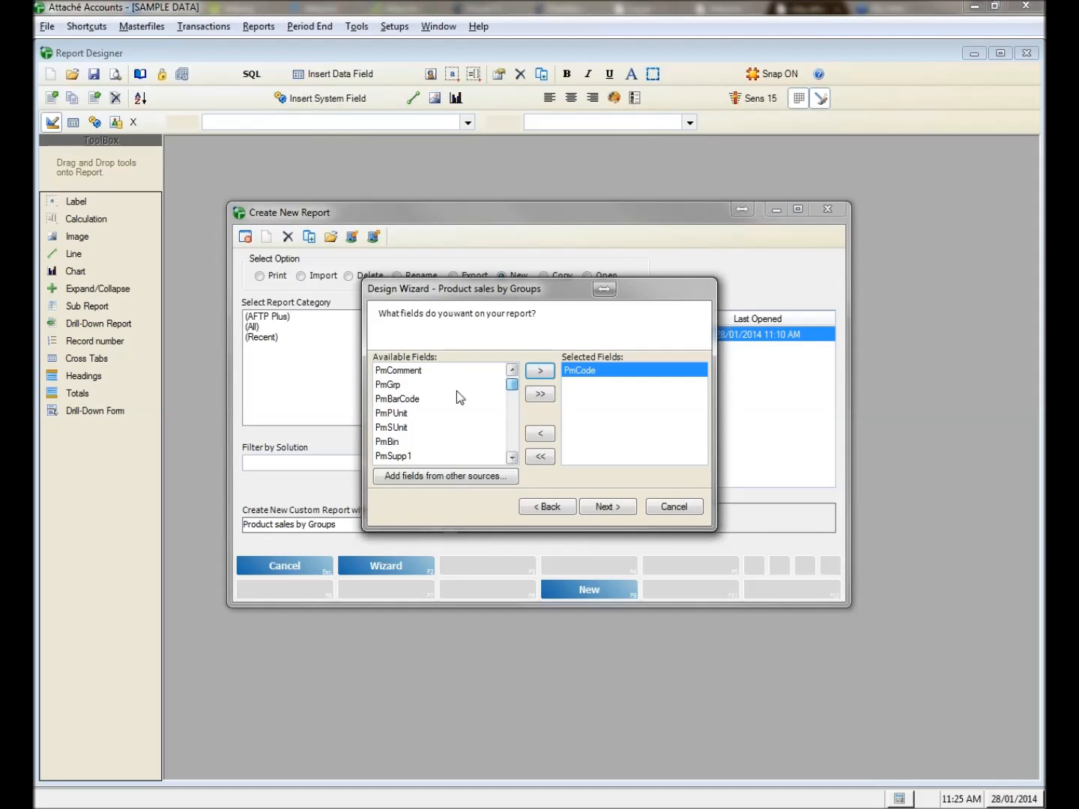
{"action": "left_click", "coordinate": [419, 385]}
{"action": "left_click", "coordinate": [539, 370]}
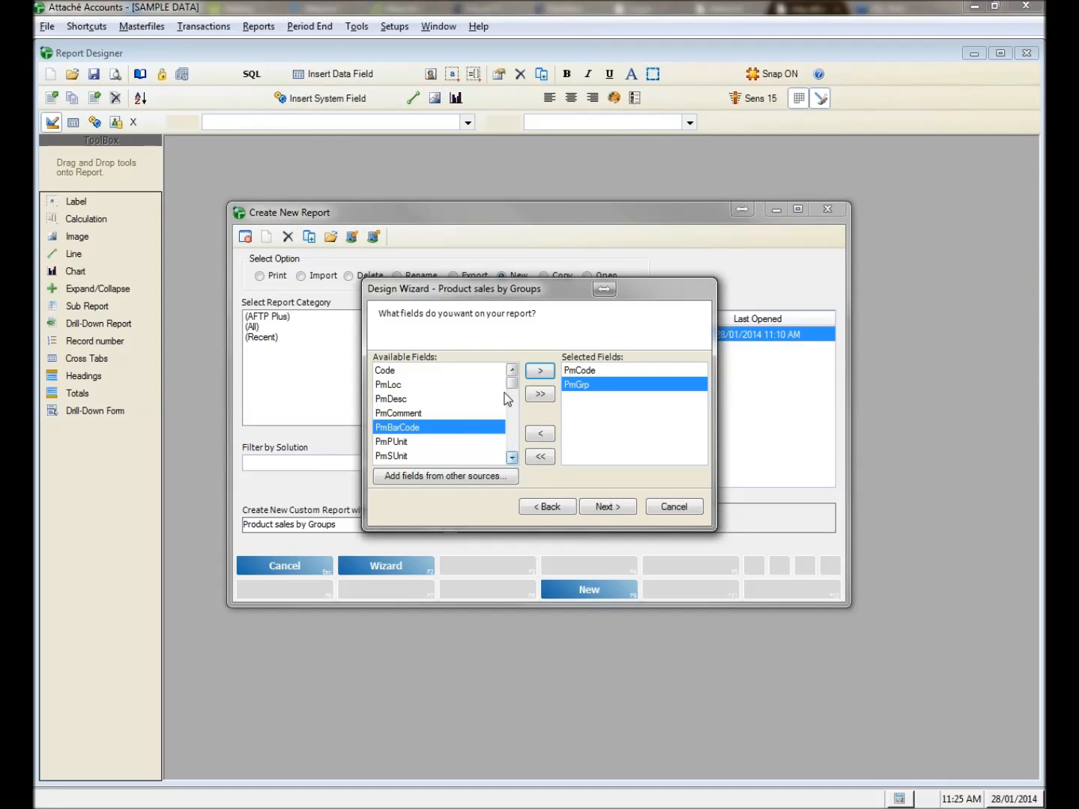
- Add the PmYSales field to the report's selected fields
{"action": "left_click", "coordinate": [512, 458]}
{"action": "left_click", "coordinate": [512, 458]}
{"action": "left_click", "coordinate": [512, 458]}
{"action": "left_click", "coordinate": [512, 458]}
{"action": "left_click", "coordinate": [512, 457]}
{"action": "left_click", "coordinate": [512, 458]}
{"action": "left_click", "coordinate": [512, 458]}
{"action": "left_click", "coordinate": [512, 458]}
{"action": "left_click", "coordinate": [512, 458]}
{"action": "left_click", "coordinate": [512, 457]}
{"action": "left_click", "coordinate": [512, 457]}
{"action": "left_click", "coordinate": [512, 457]}
{"action": "left_click", "coordinate": [513, 458]}
{"action": "left_click", "coordinate": [513, 458]}
{"action": "left_click", "coordinate": [512, 458]}
{"action": "left_click", "coordinate": [512, 458]}
{"action": "left_click", "coordinate": [512, 458]}
{"action": "left_click", "coordinate": [513, 457]}
{"action": "left_click", "coordinate": [513, 458]}
{"action": "left_click", "coordinate": [512, 458]}
{"action": "left_click", "coordinate": [512, 458]}
{"action": "left_click", "coordinate": [512, 457]}
{"action": "left_click", "coordinate": [513, 458]}
{"action": "left_click", "coordinate": [512, 458]}
{"action": "left_click", "coordinate": [512, 457]}
{"action": "left_click", "coordinate": [512, 458]}
{"action": "left_click", "coordinate": [512, 458]}
{"action": "left_click", "coordinate": [513, 457]}
{"action": "left_click", "coordinate": [512, 458]}
{"action": "left_click", "coordinate": [513, 457]}
{"action": "left_click", "coordinate": [512, 457]}
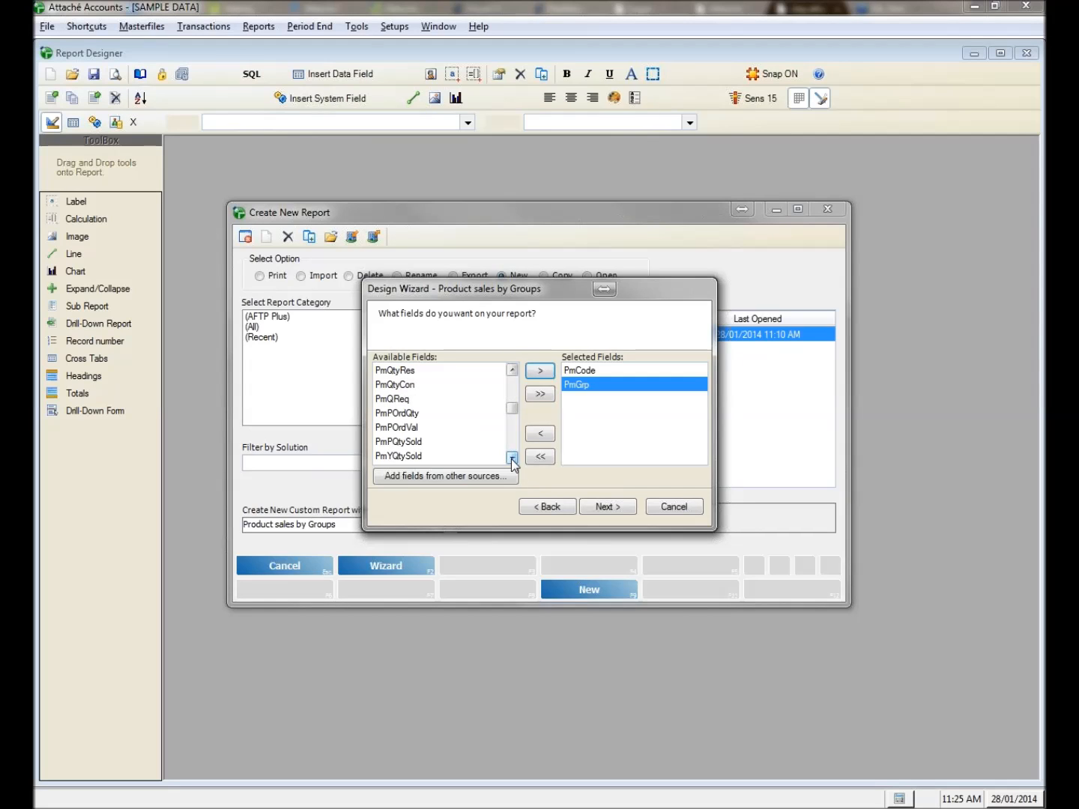
{"action": "left_click", "coordinate": [513, 458]}
{"action": "left_click", "coordinate": [512, 458]}
{"action": "left_click", "coordinate": [513, 458]}
{"action": "left_click", "coordinate": [513, 458]}
{"action": "left_click", "coordinate": [512, 457]}
{"action": "left_click", "coordinate": [512, 457]}
{"action": "left_click", "coordinate": [513, 458]}
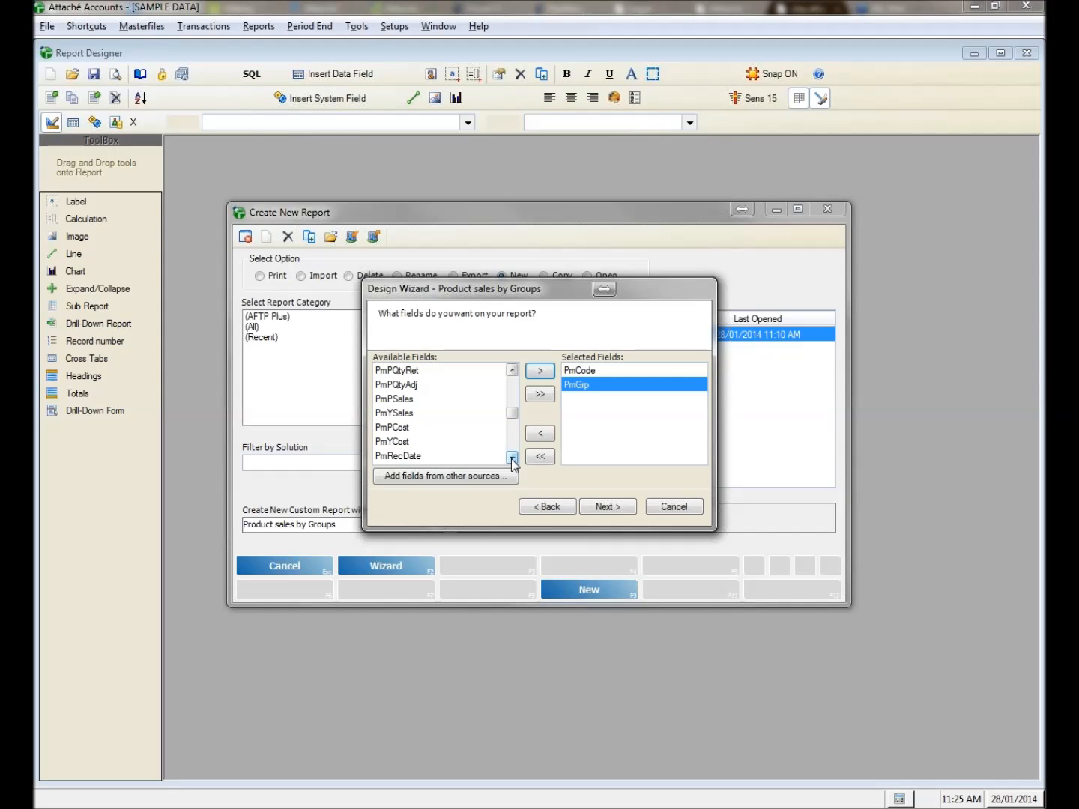
{"action": "left_click", "coordinate": [397, 413]}
{"action": "left_click", "coordinate": [536, 372]}
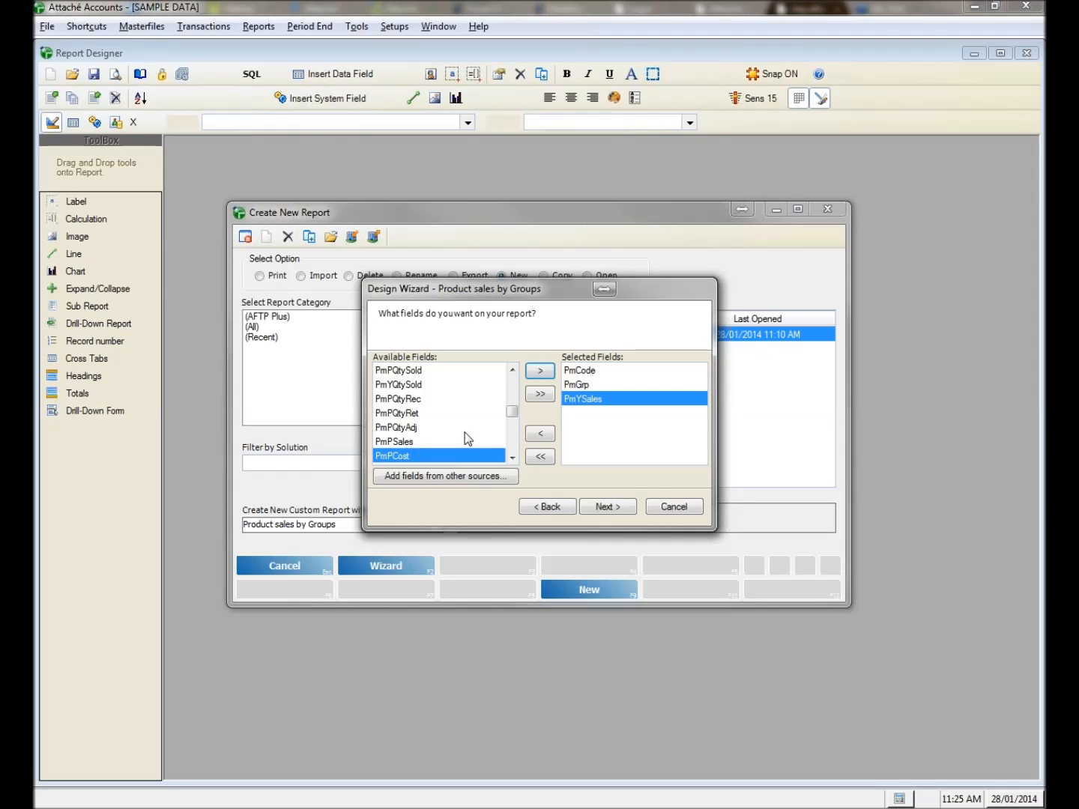
- Add the PmYCost field to the selected fields and continue to the wizard's totals page
{"action": "left_click", "coordinate": [513, 458]}
{"action": "left_click", "coordinate": [512, 458]}
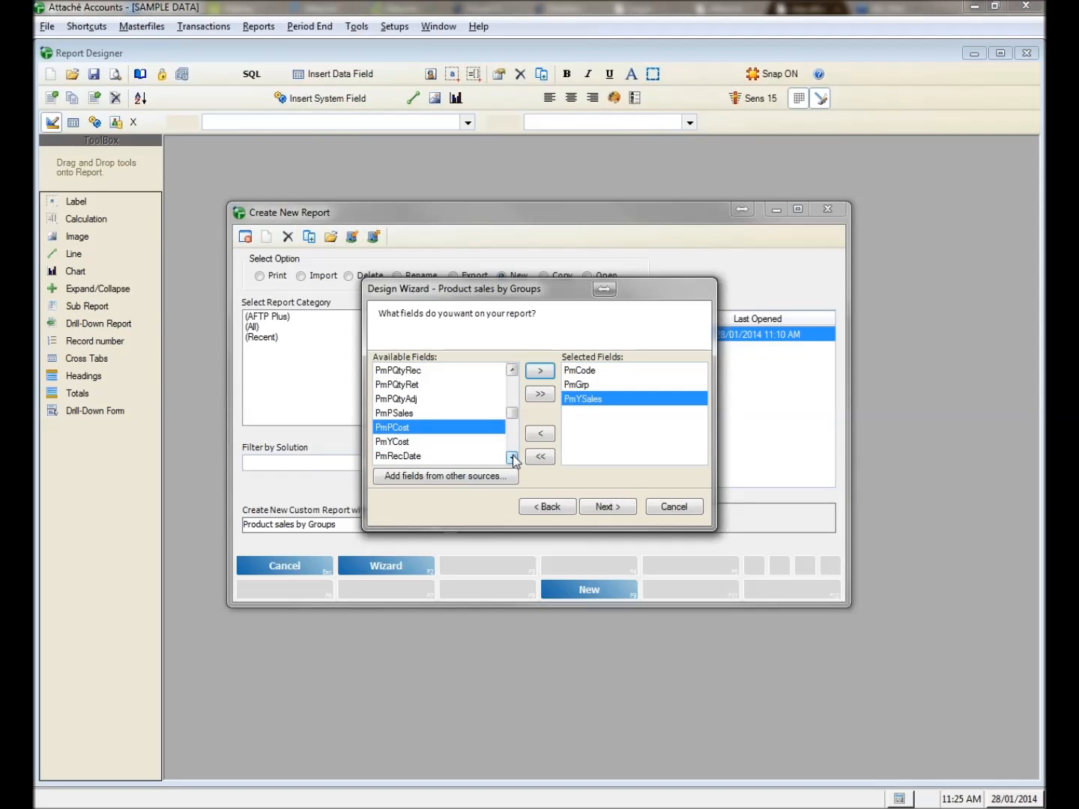
{"action": "left_click", "coordinate": [407, 442]}
{"action": "left_click", "coordinate": [538, 370]}
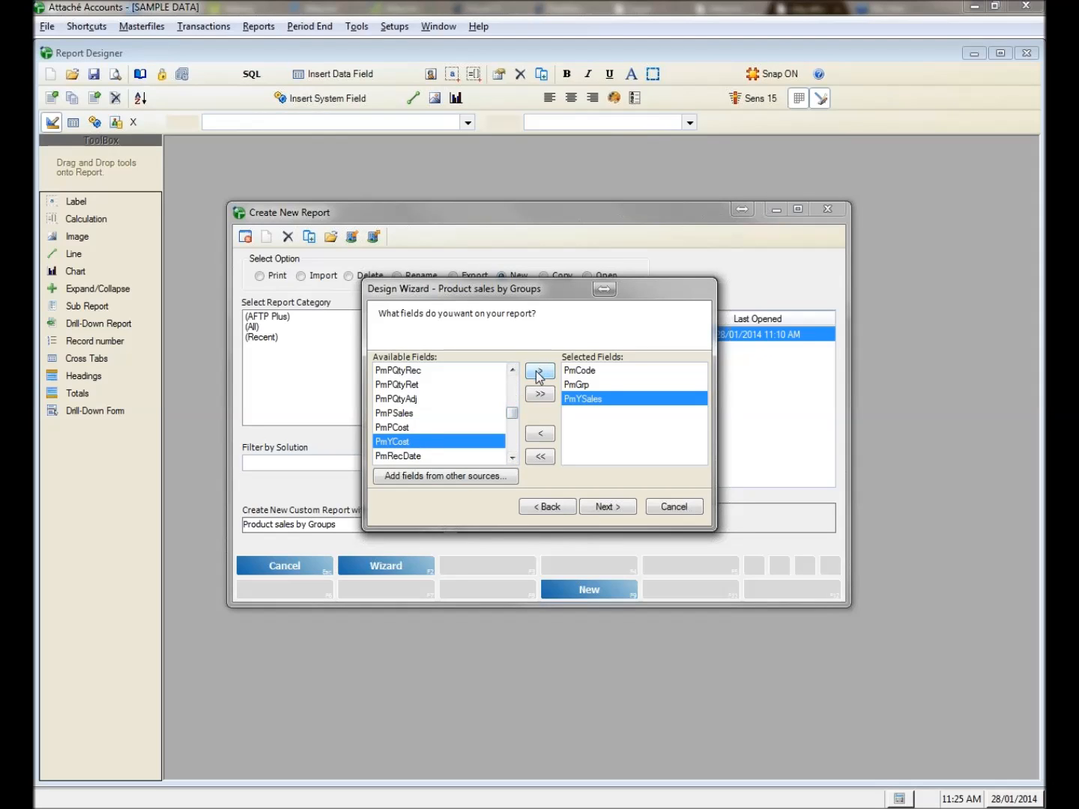
{"action": "left_click", "coordinate": [607, 507]}
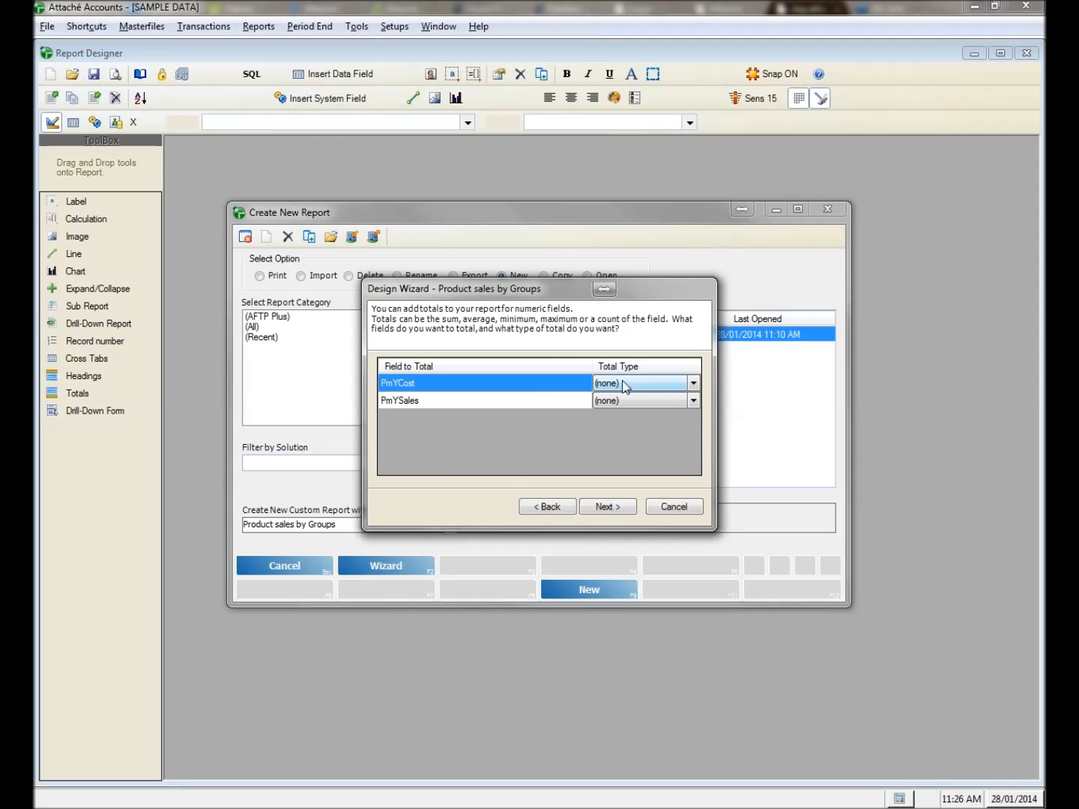
- Set the total type to Sum for both PmYCost and PmYSales and continue to sorting and grouping
{"action": "left_click", "coordinate": [659, 383]}
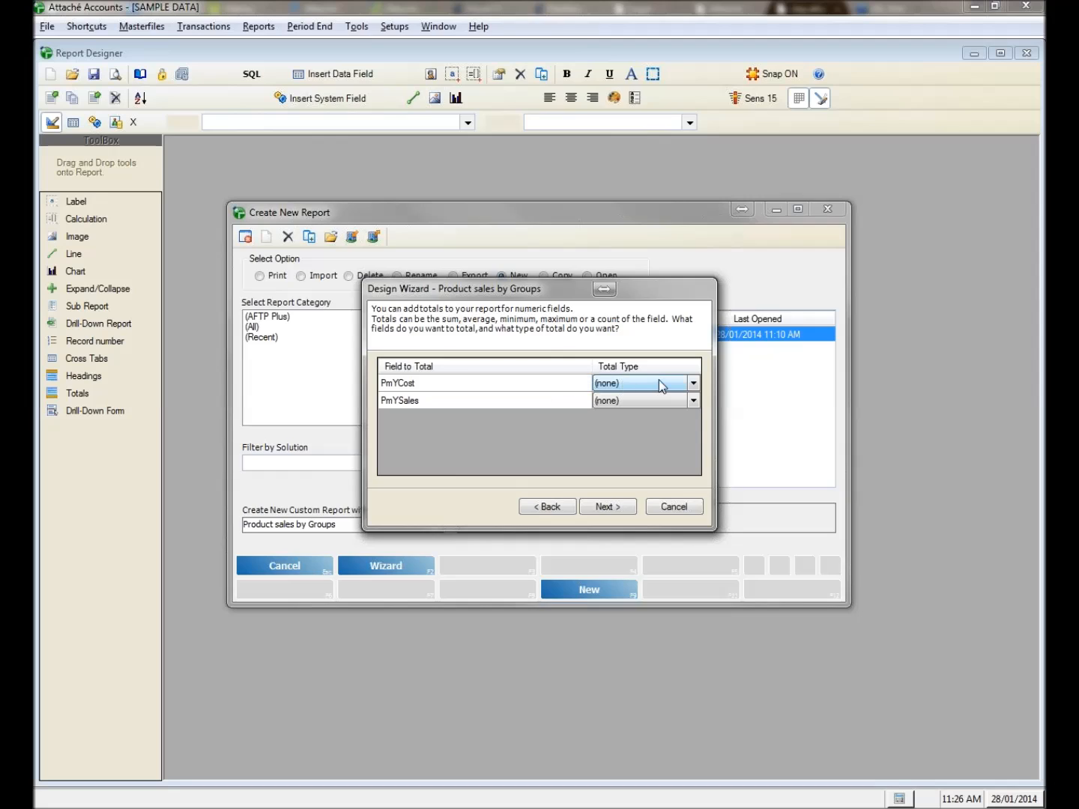
{"action": "left_click", "coordinate": [696, 384]}
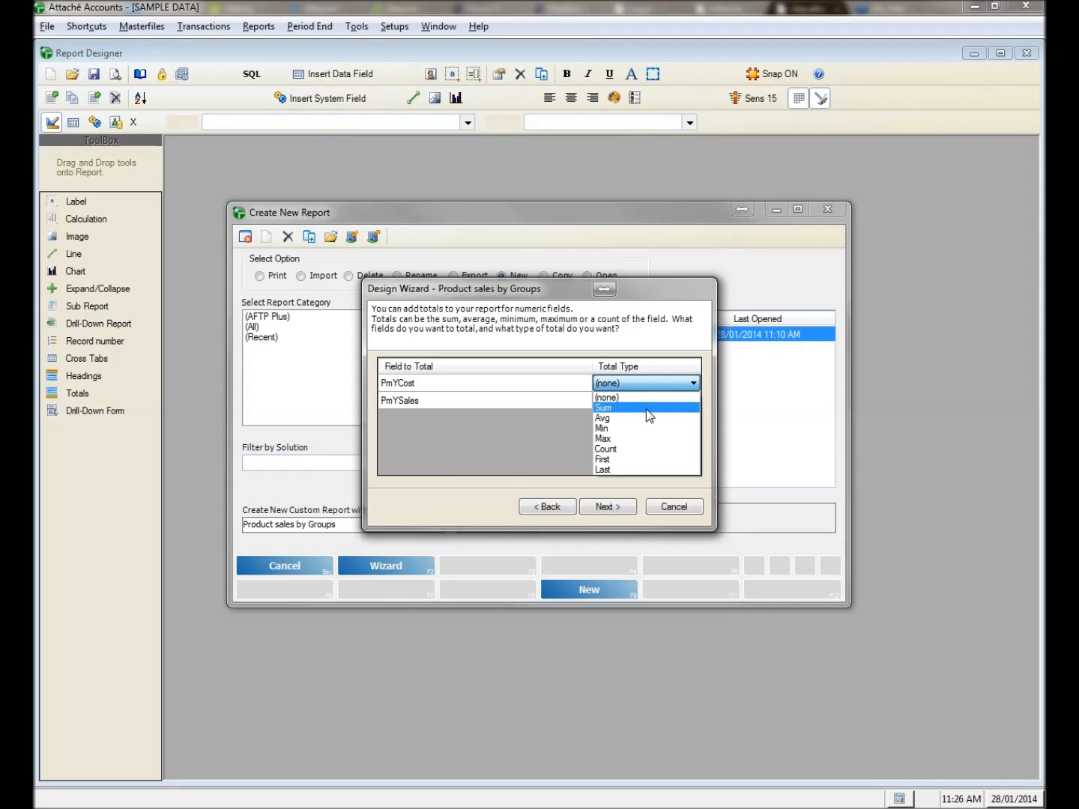
{"action": "left_click", "coordinate": [647, 408]}
{"action": "left_click", "coordinate": [687, 401]}
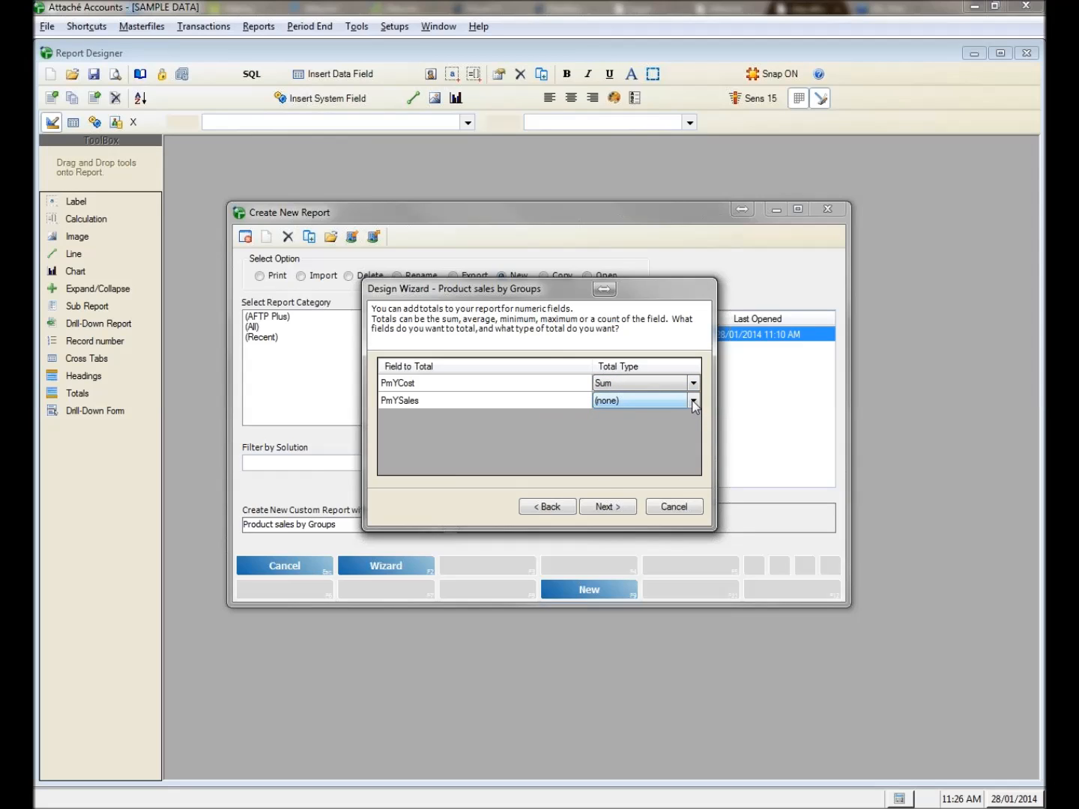
{"action": "left_click", "coordinate": [687, 402]}
{"action": "left_click", "coordinate": [629, 424]}
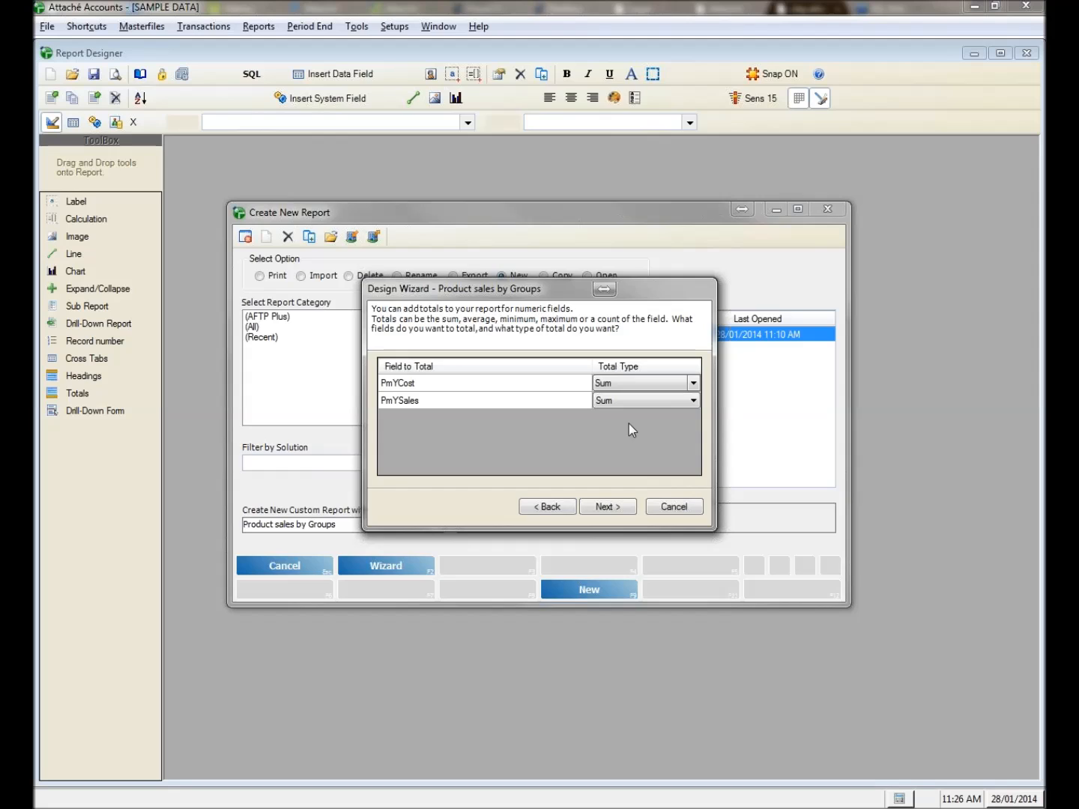
{"action": "left_click", "coordinate": [627, 508]}
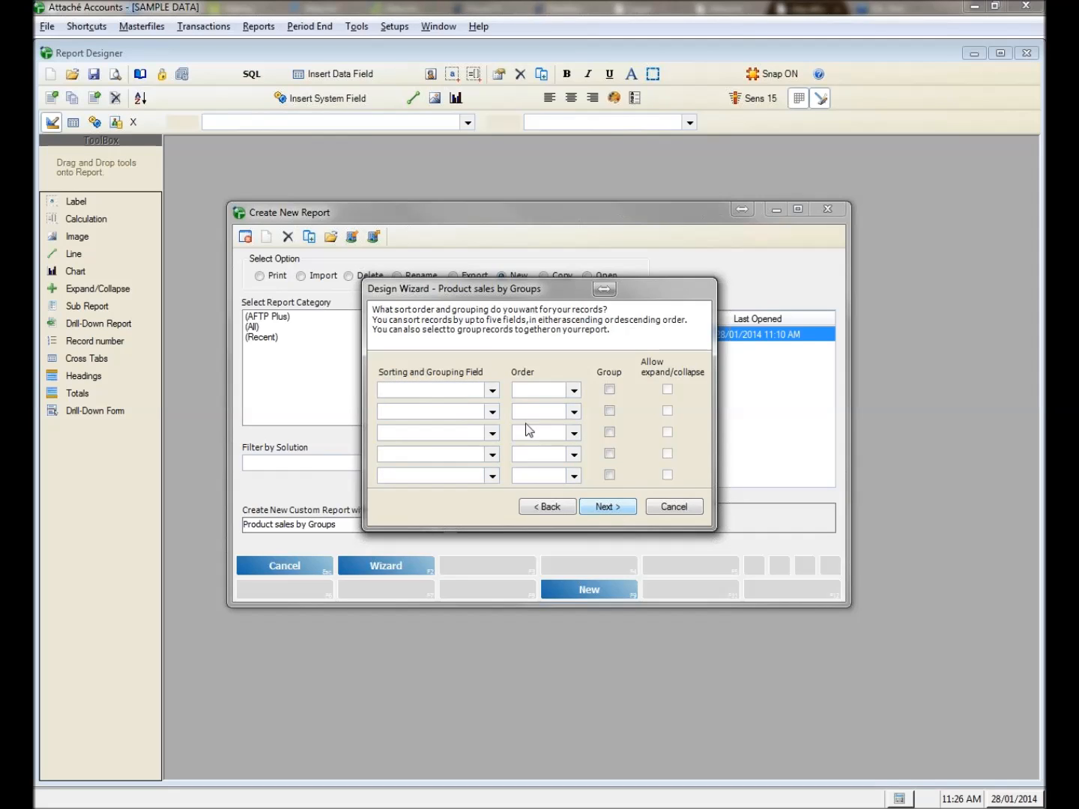
- Set PmGrp as the first sorting and grouping field with ascending order and continue to the range settings
{"action": "left_click", "coordinate": [492, 389]}
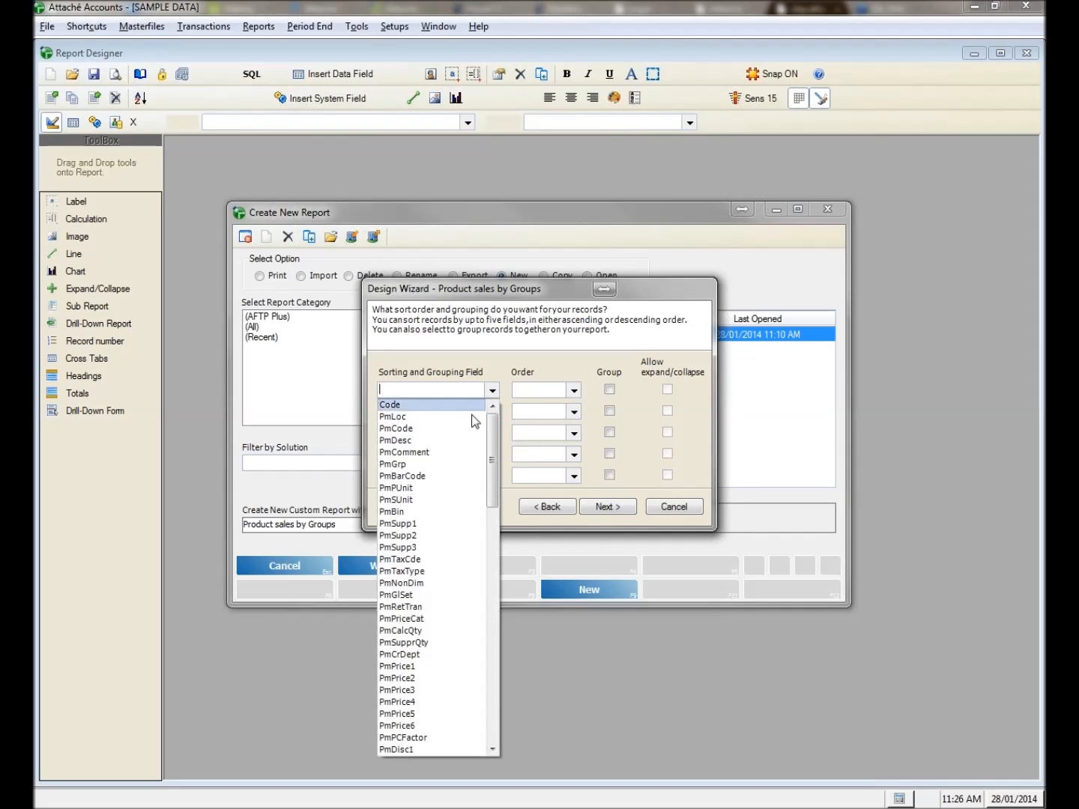
{"action": "left_click_drag", "start_coordinate": [496, 428], "coordinate": [495, 446]}
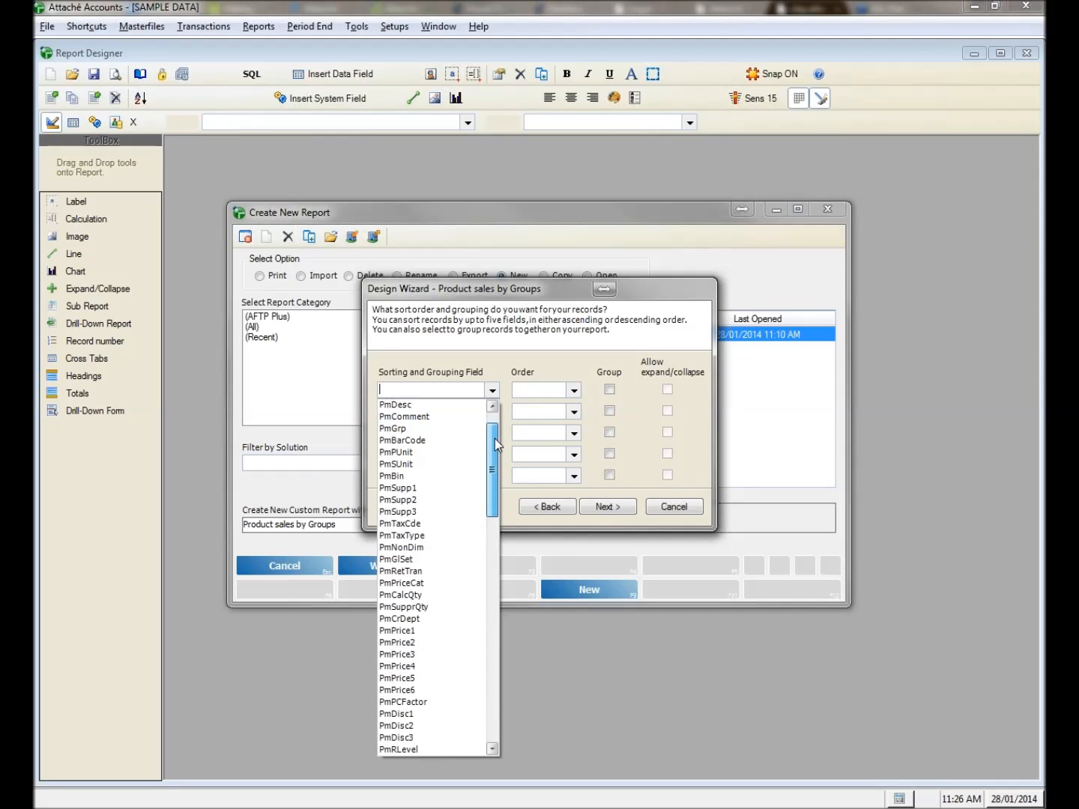
{"action": "mouse_move", "coordinate": [495, 445]}
{"action": "left_mouse_down"}
{"action": "mouse_move", "coordinate": [502, 562]}
{"action": "mouse_move", "coordinate": [495, 432]}
{"action": "left_mouse_up"}
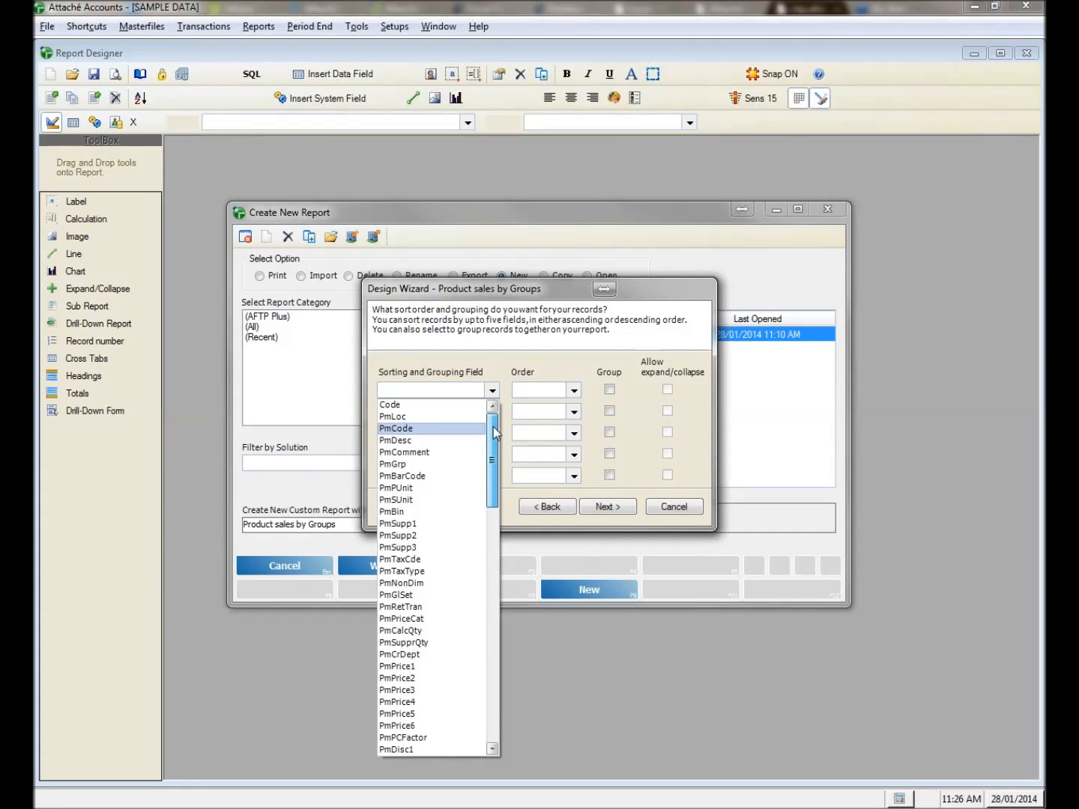
{"action": "left_click", "coordinate": [427, 463]}
{"action": "left_click", "coordinate": [576, 393]}
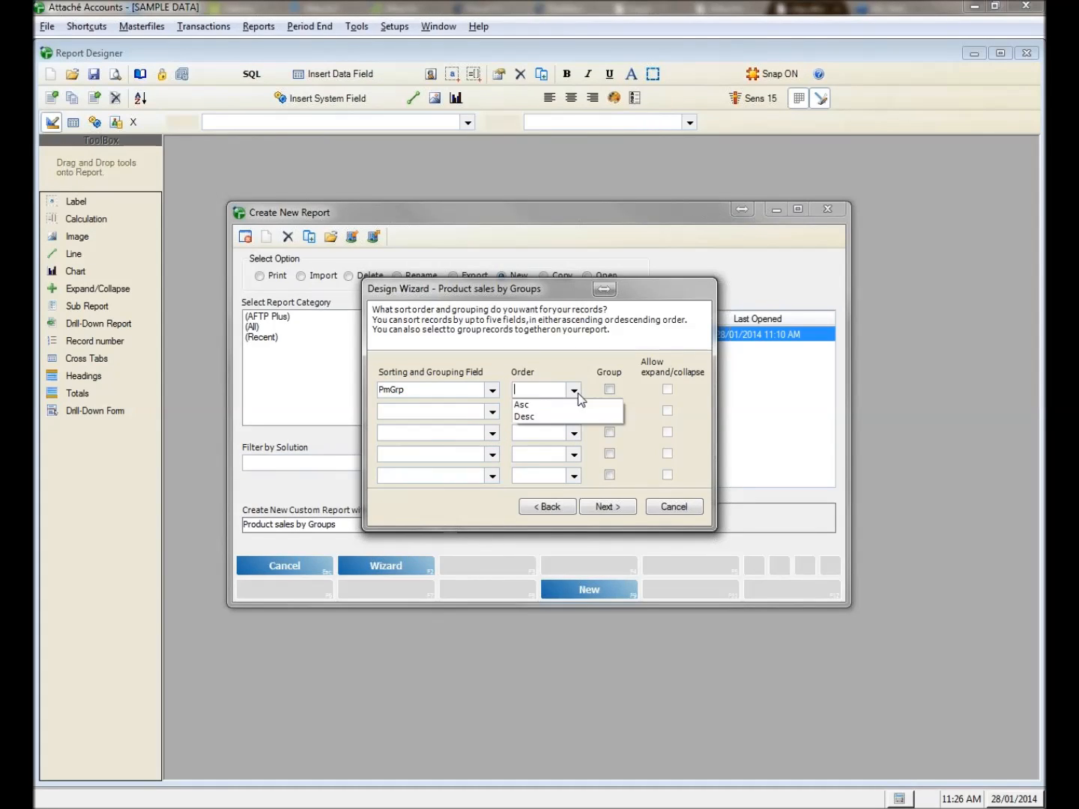
{"action": "left_click", "coordinate": [536, 405]}
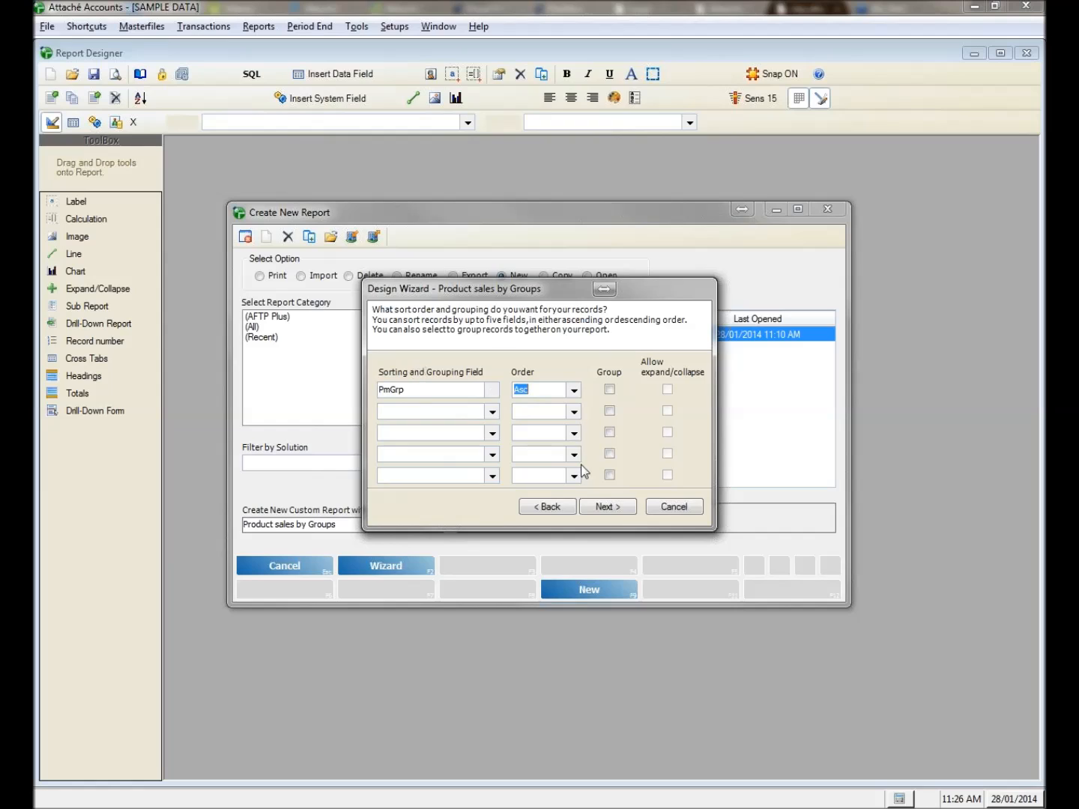
{"action": "left_click", "coordinate": [613, 509]}
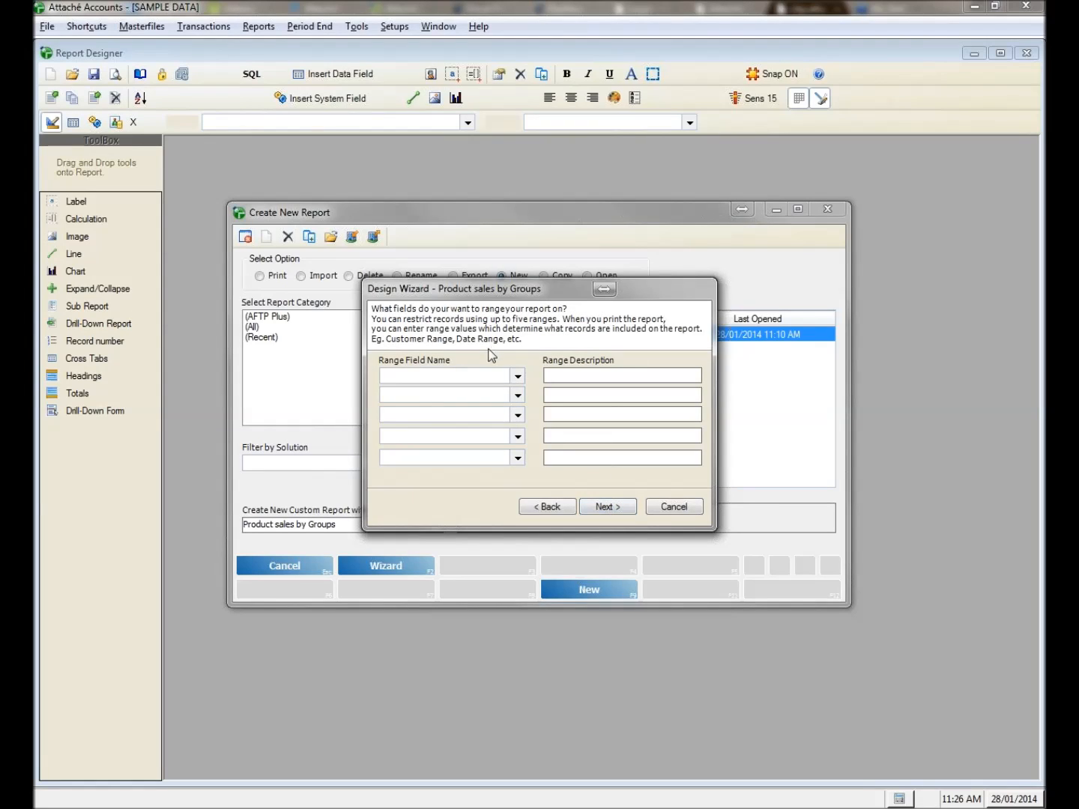
- Choose PmGrp as the report's range field and continue without linking other reports
{"action": "left_click", "coordinate": [516, 376]}
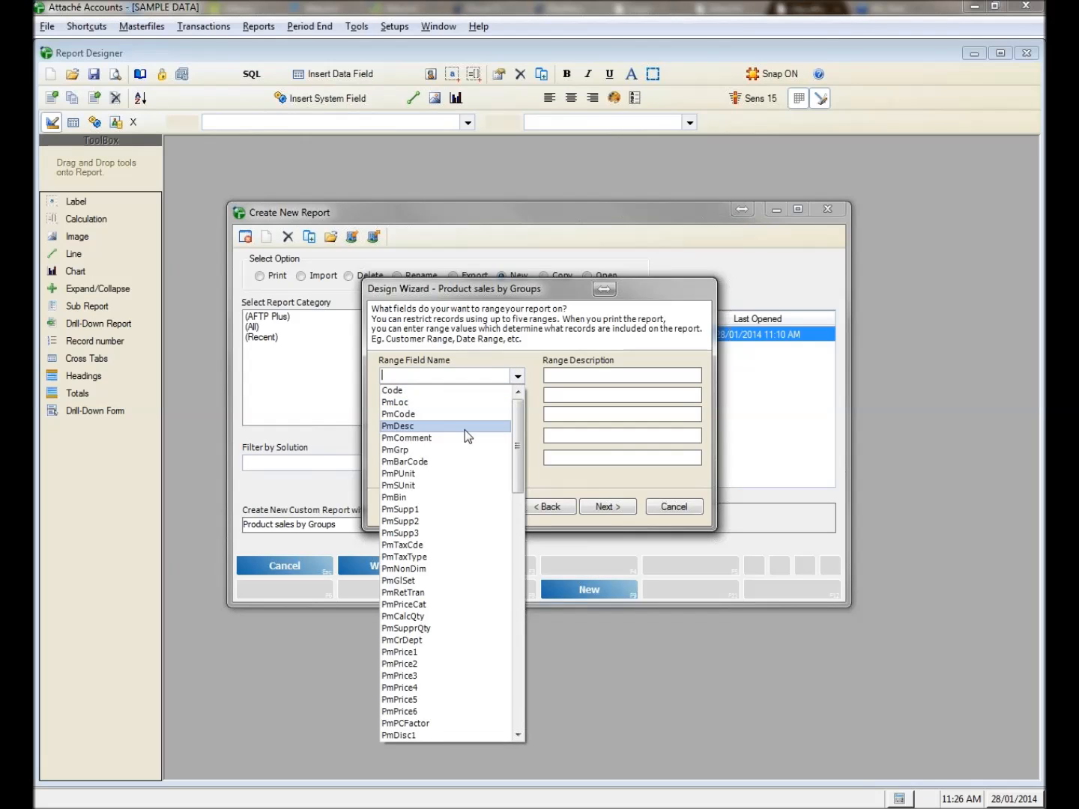
{"action": "left_click", "coordinate": [606, 508]}
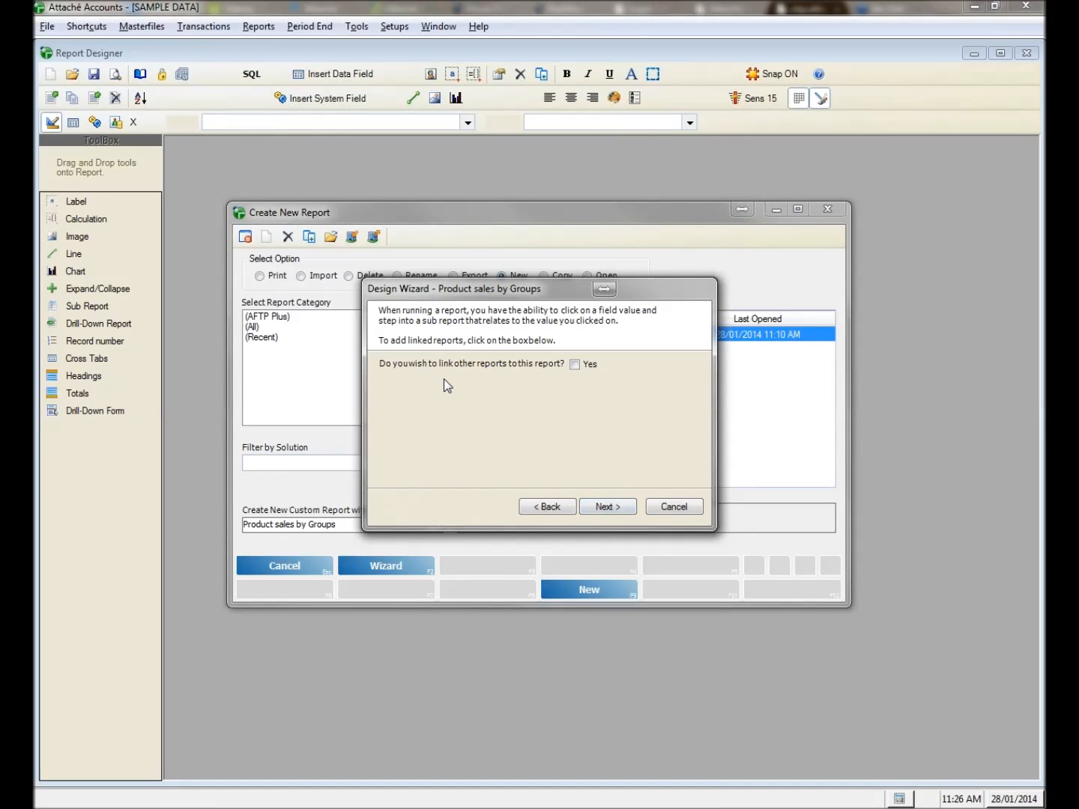
{"action": "left_click", "coordinate": [620, 509]}
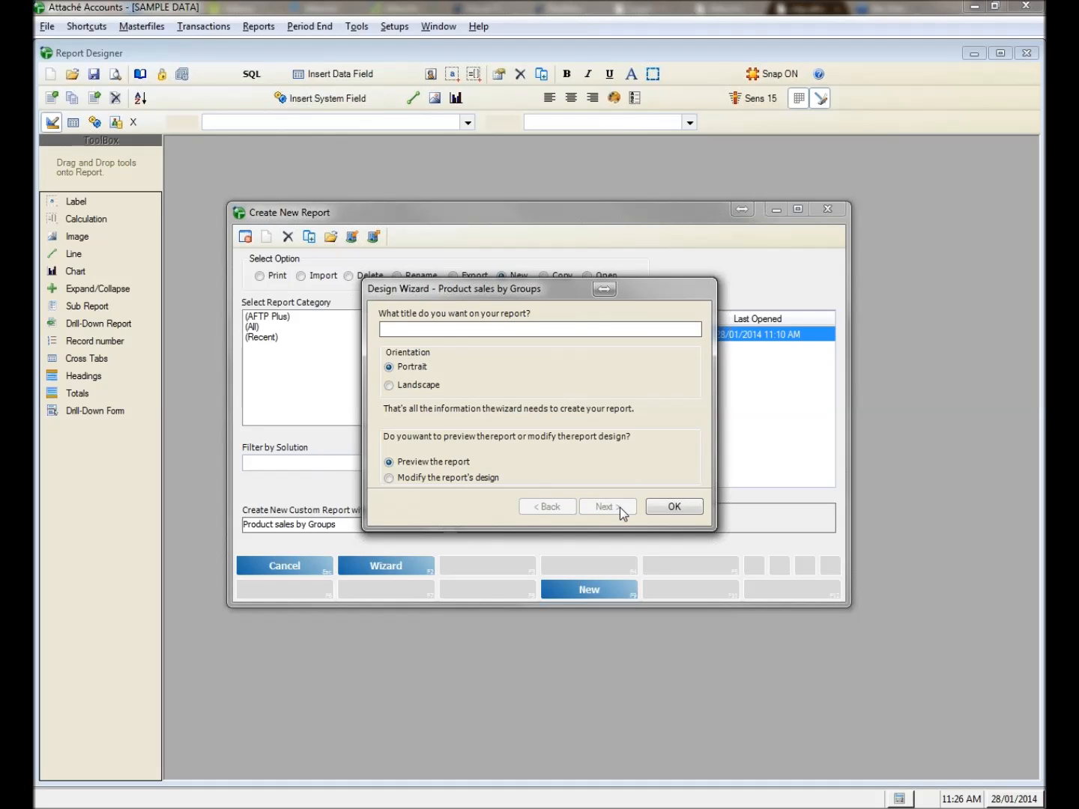
- Title the report "Product Sales by Product Groups", choose to preview it and finish the wizard
{"action": "left_click", "coordinate": [388, 462]}
{"action": "left_click", "coordinate": [437, 331]}
{"action": "type", "text": "Product Sales bby Product Groups"}
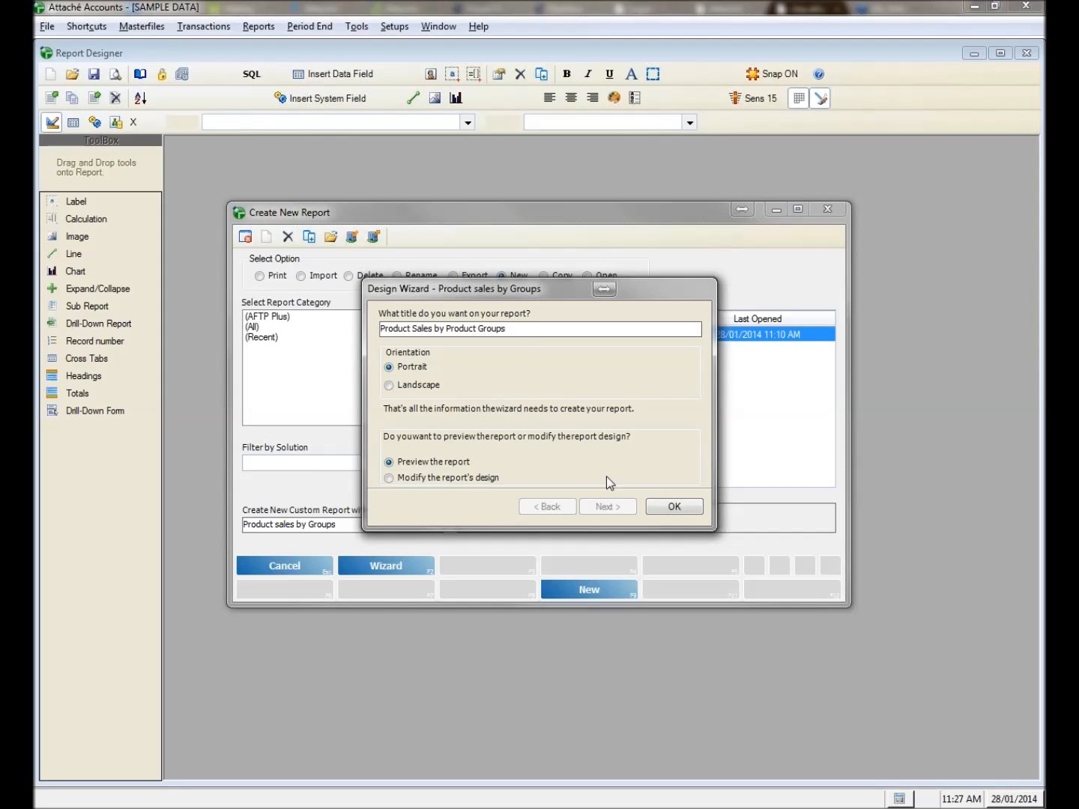
{"action": "left_click", "coordinate": [673, 506]}
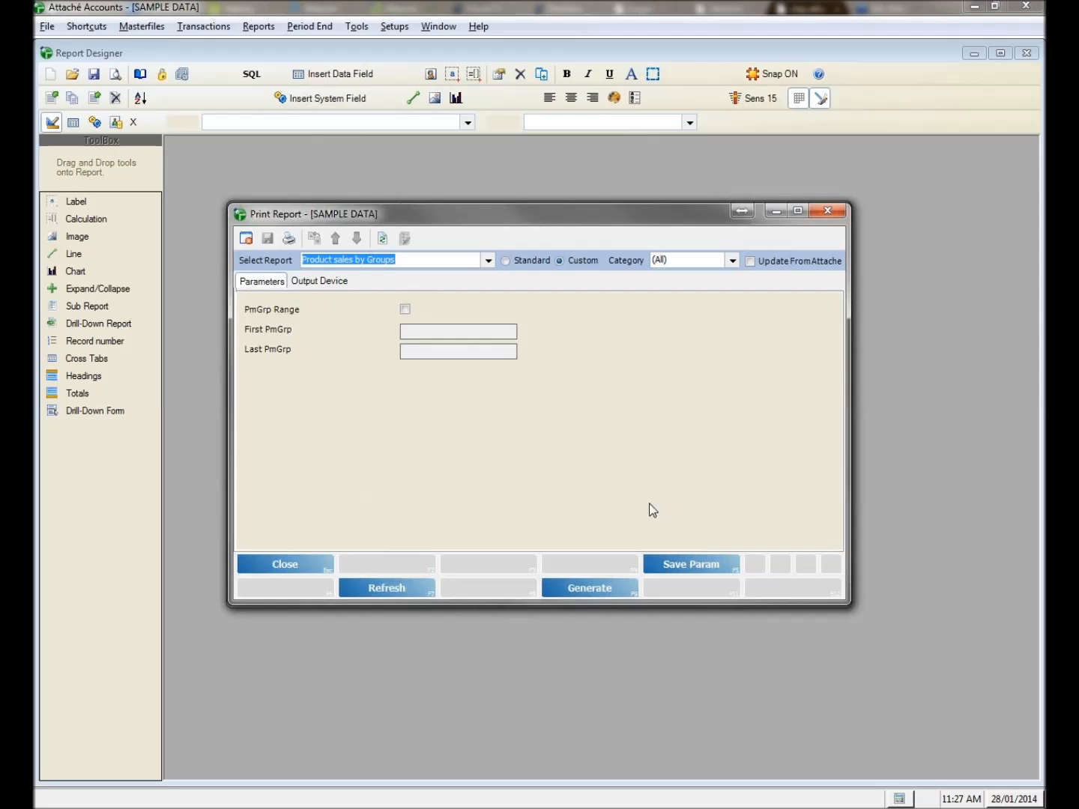
- Enable the PmGrp range with first value a and last value z, and generate the report
{"action": "left_click", "coordinate": [406, 309]}
{"action": "left_click", "coordinate": [475, 334]}
{"action": "type", "text": "a"}
{"action": "left_click", "coordinate": [468, 352]}
{"action": "type", "text": "z"}
{"action": "left_click", "coordinate": [586, 585]}
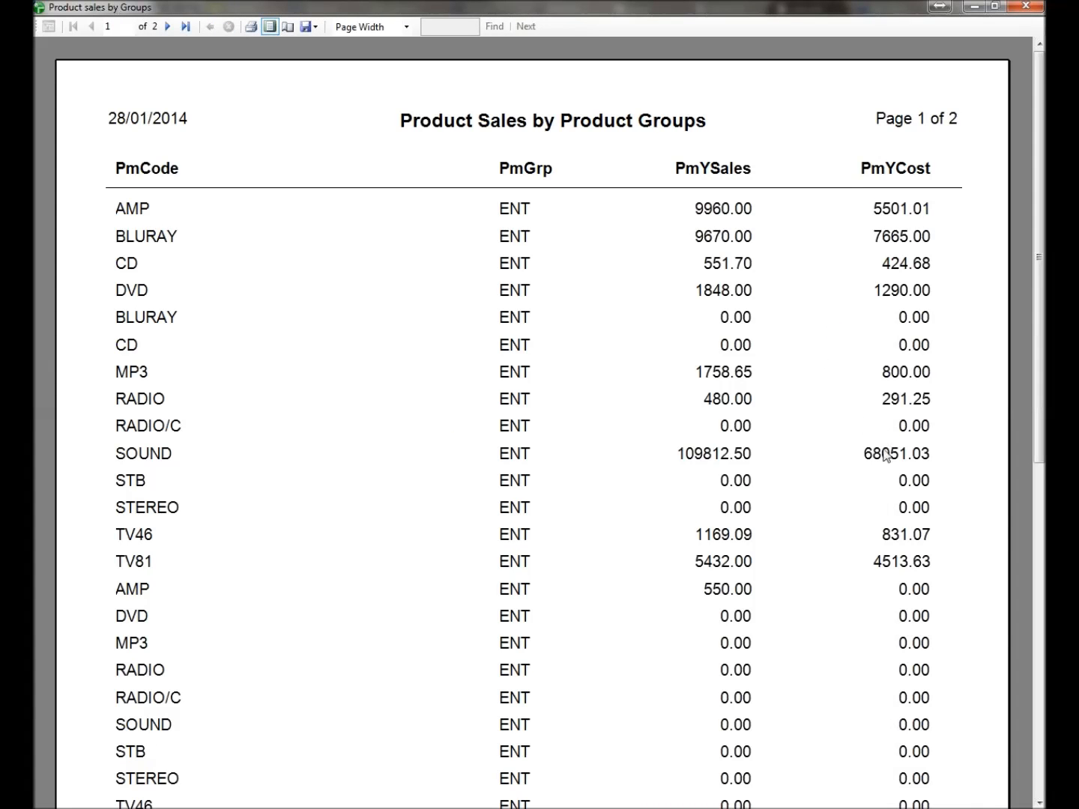
- Examine the product rows and the sales and cost totals in the generated report, and close the preview
{"action": "scroll", "coordinate": [882, 456], "scroll_direction": "down", "scroll_amount": 15}
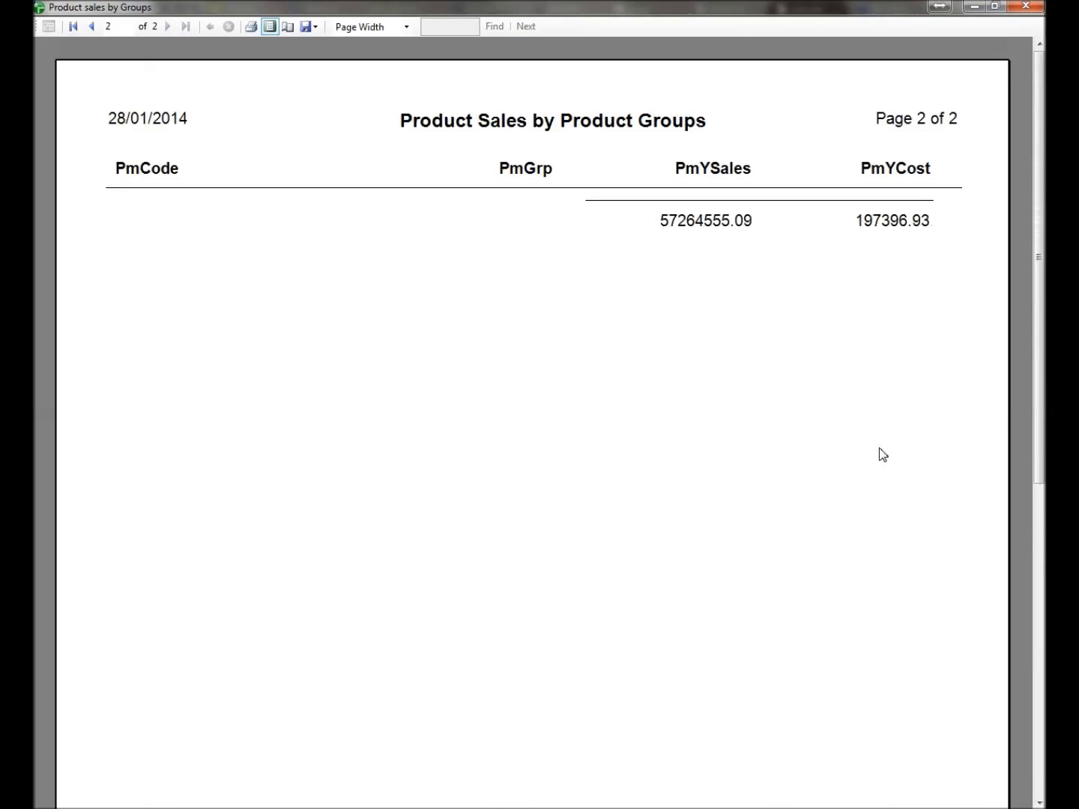
{"action": "scroll", "coordinate": [882, 456], "scroll_direction": "up", "scroll_amount": 8}
{"action": "scroll", "coordinate": [878, 453], "scroll_direction": "down", "scroll_amount": 6}
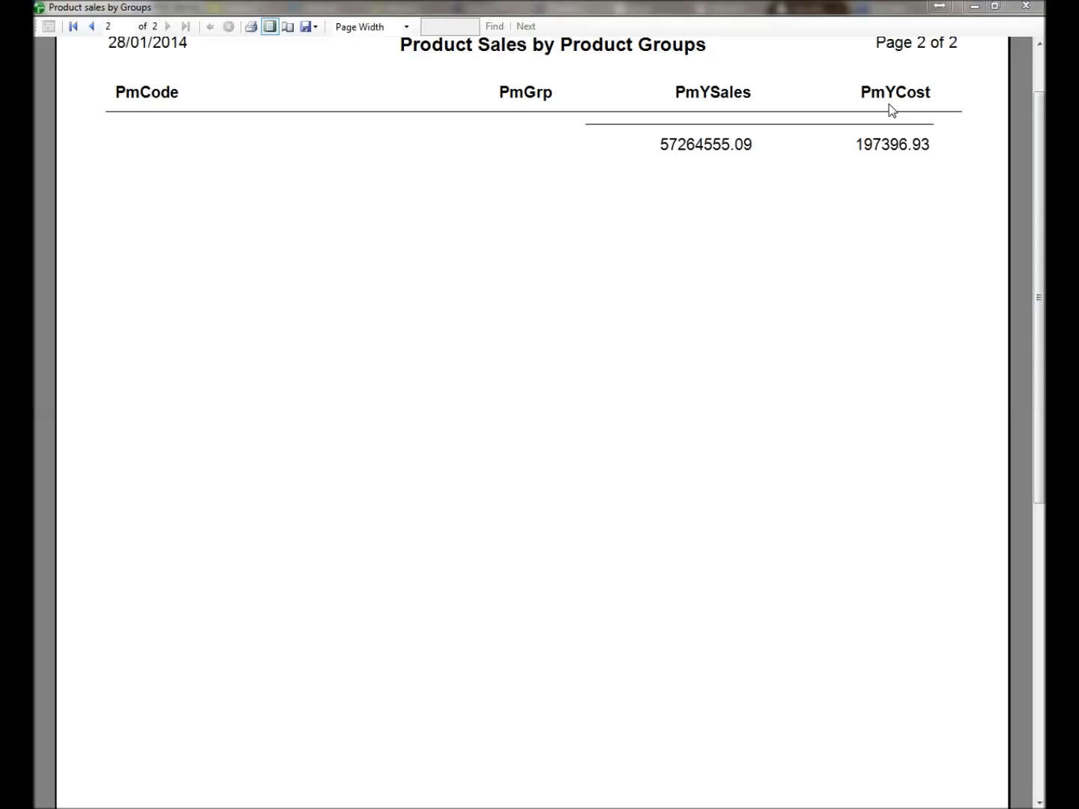
{"action": "scroll", "coordinate": [915, 207], "scroll_direction": "up", "scroll_amount": 2}
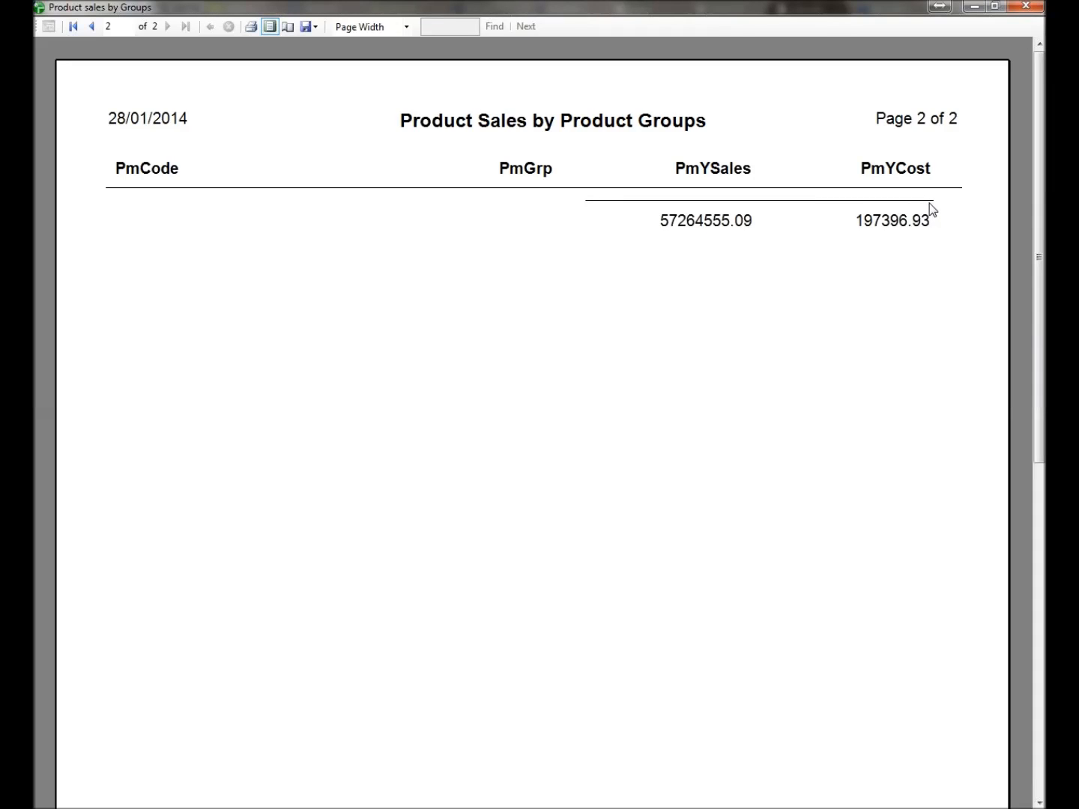
{"action": "left_click", "coordinate": [1027, 8]}
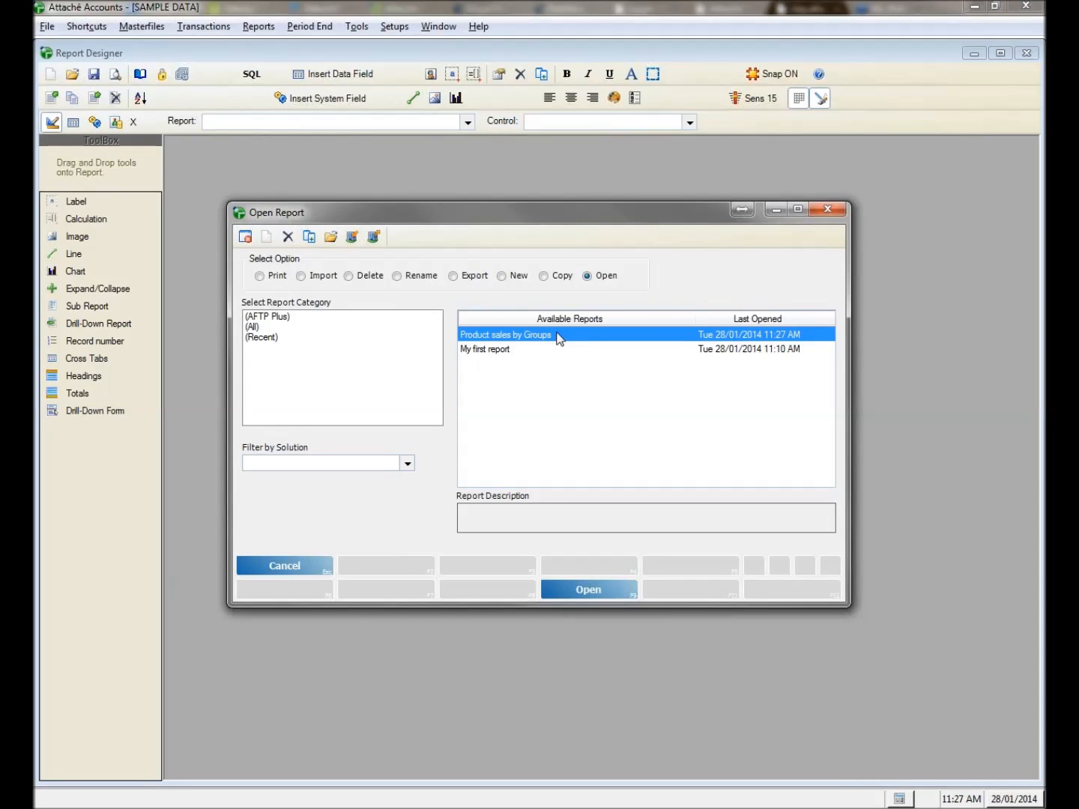
- Open the Product sales by Groups report in the designer and check its Data Source SQL
{"action": "double_click", "coordinate": [543, 336]}
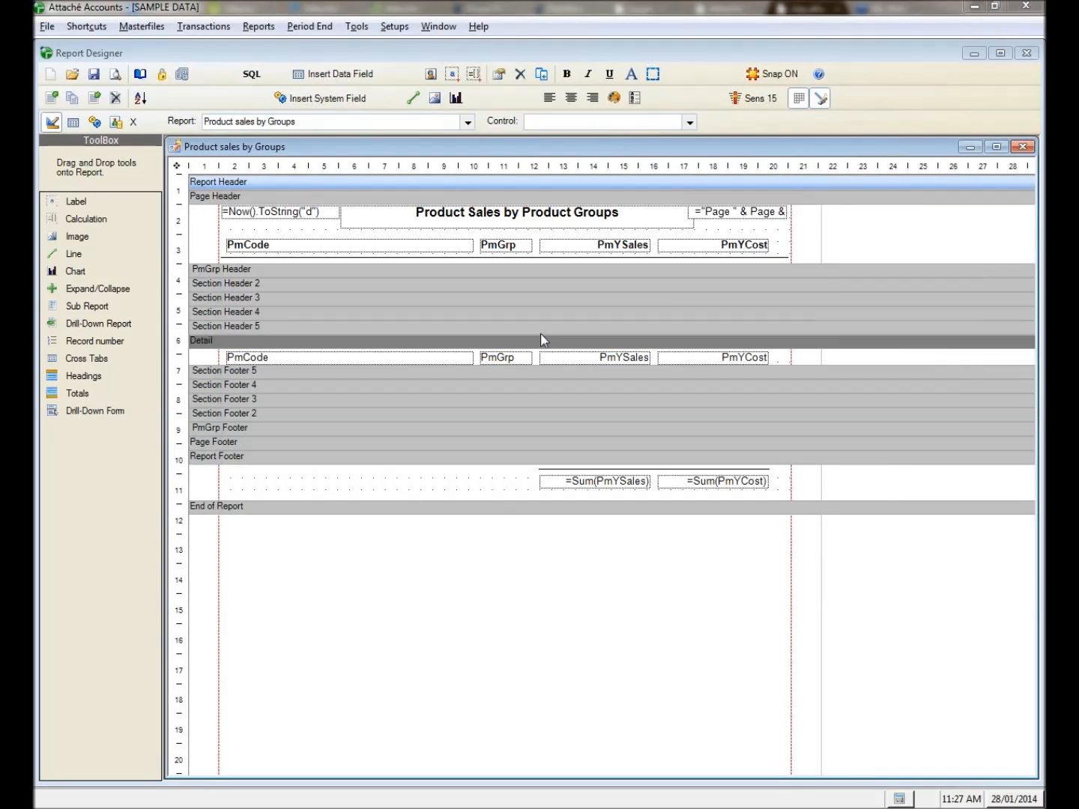
{"action": "left_click", "coordinate": [251, 75]}
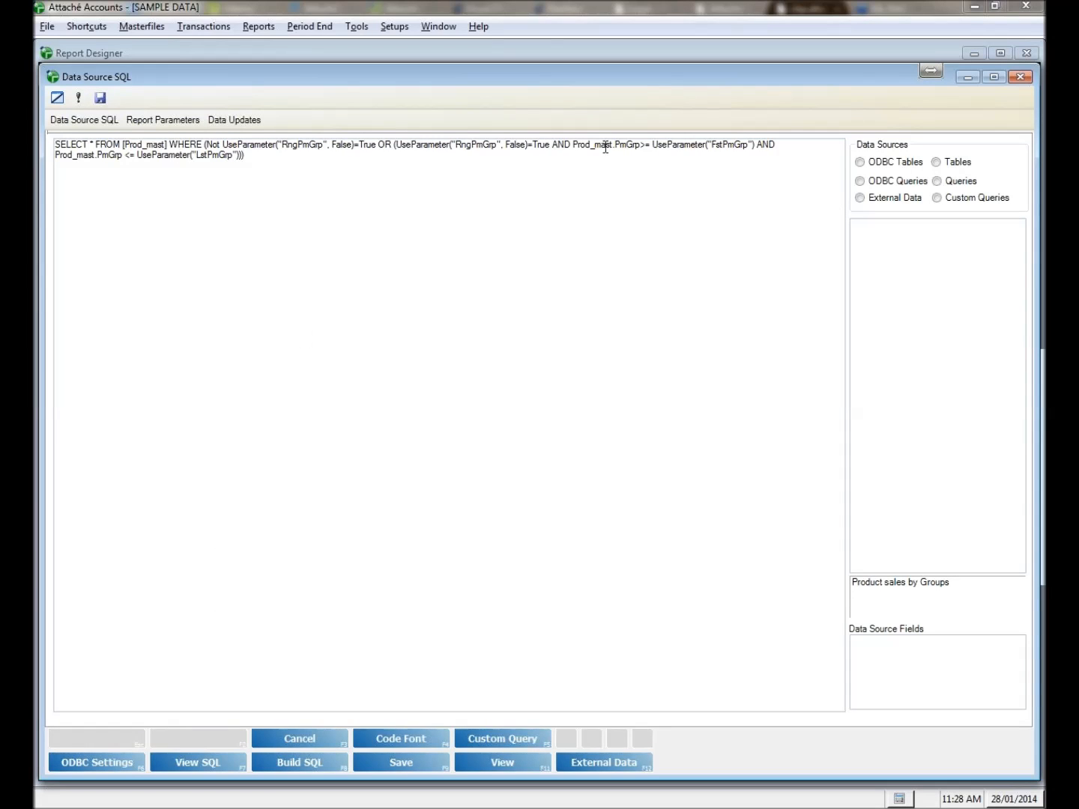
{"action": "left_click", "coordinate": [1021, 77]}
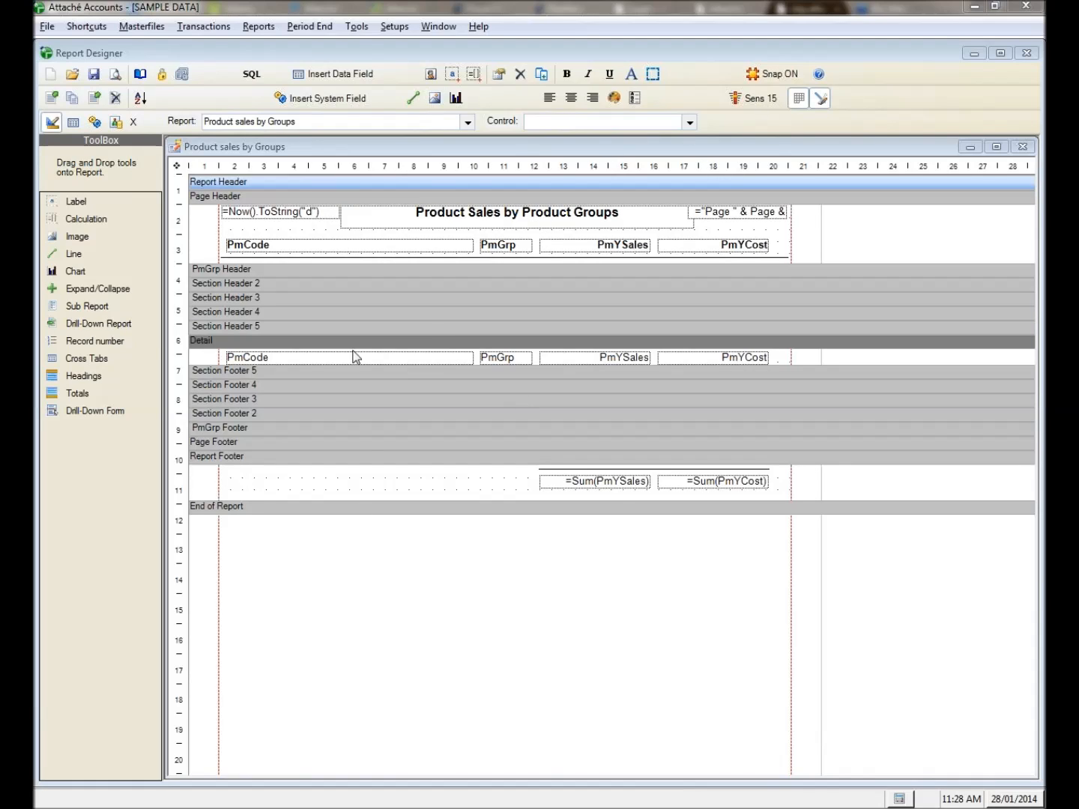
- Change the PmCode column heading in the page header to "Product Code"
{"action": "left_click", "coordinate": [273, 245]}
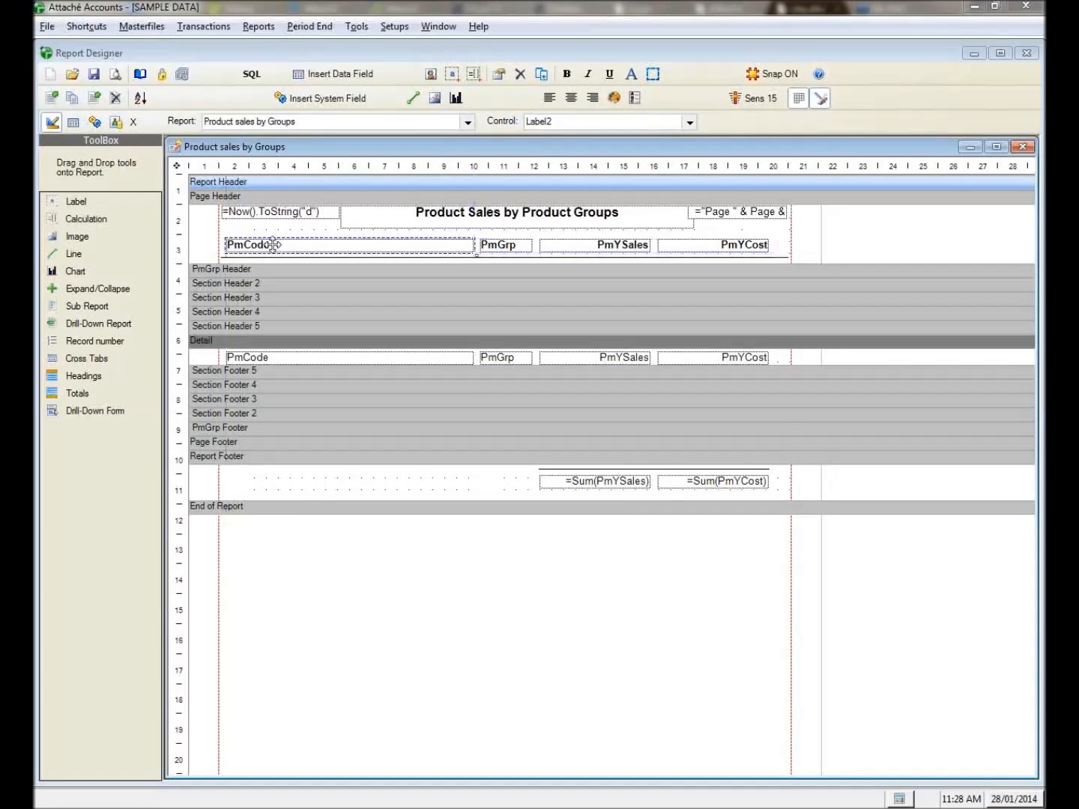
{"action": "double_click", "coordinate": [273, 245]}
{"action": "left_click", "coordinate": [546, 407]}
{"action": "type", "text": "CodeC"}
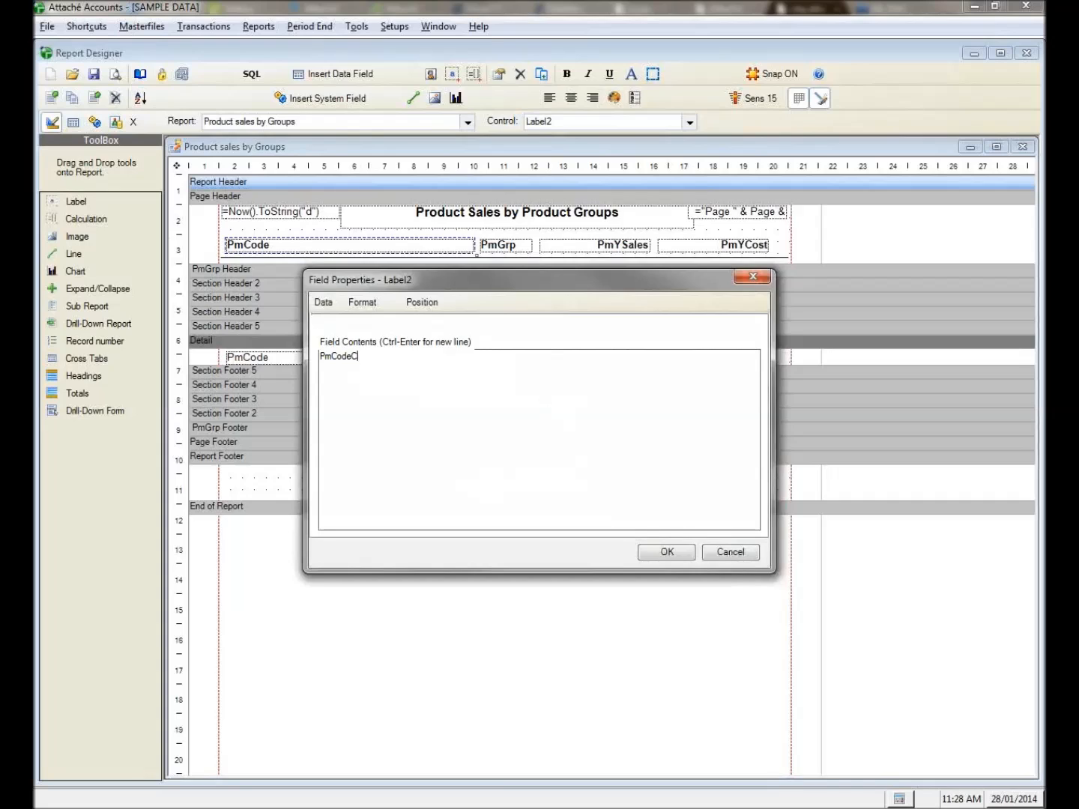
{"action": "key", "text": "BackSpace"}
{"action": "type", "text": "Product Code"}
{"action": "key", "text": "Left"}
{"action": "key", "text": "Left"}
{"action": "key", "text": "Left"}
{"action": "key", "text": "Left"}
{"action": "key", "text": "shift+Left"}
{"action": "key", "text": "shift+Left"}
{"action": "key", "text": "shift+Left"}
{"action": "key", "text": "shift+Left"}
{"action": "key", "text": "shift+Left"}
{"action": "key", "text": "BackSpace"}
{"action": "left_click", "coordinate": [669, 553]}
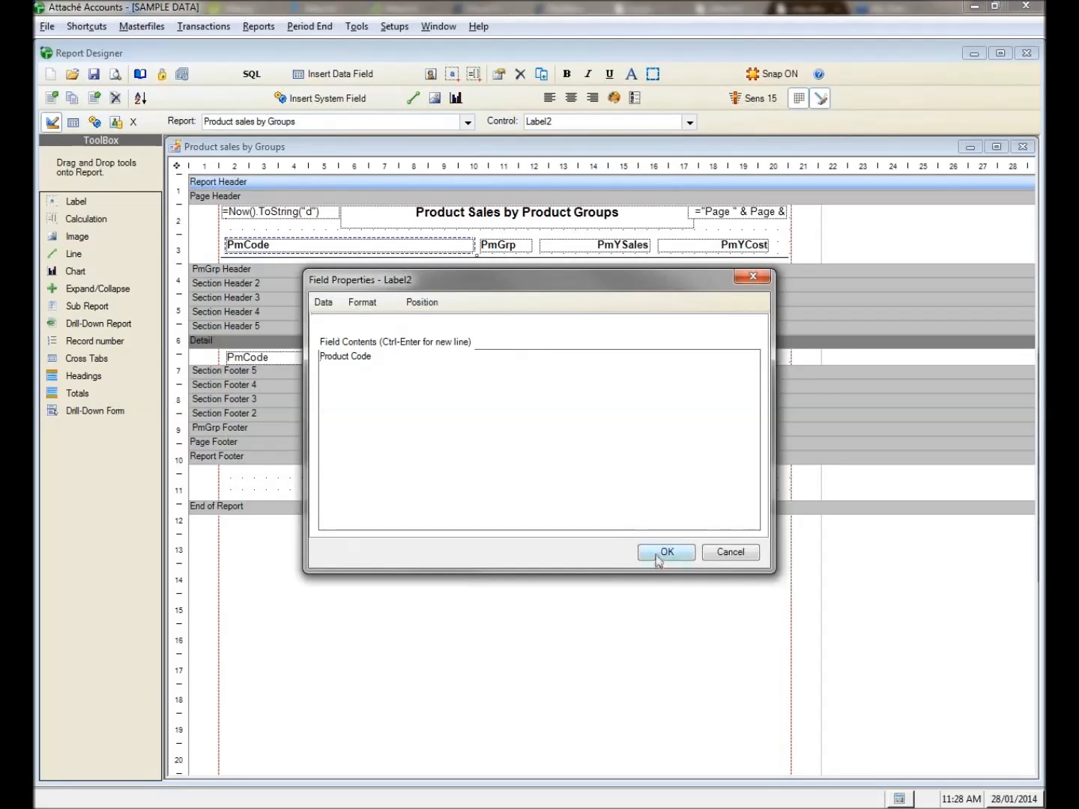
- Change the PmGrp column heading in the page header to "Product Group"
{"action": "double_click", "coordinate": [498, 245]}
{"action": "type", "text": "Product Group"}
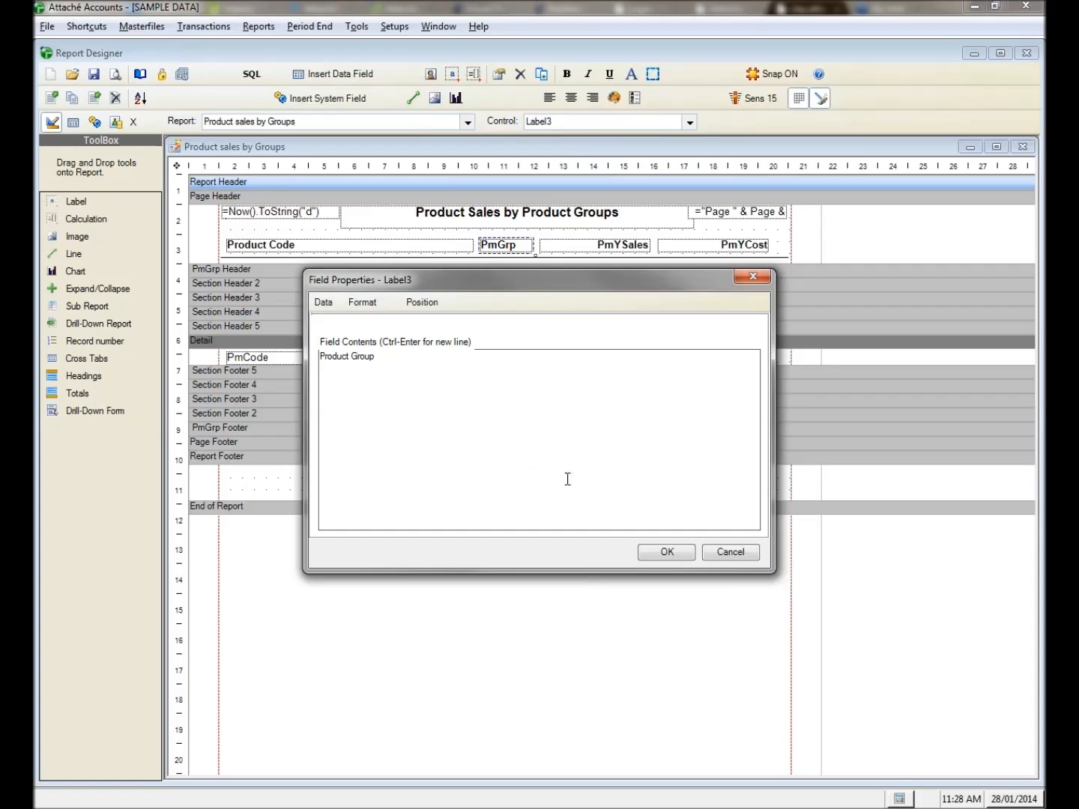
{"action": "left_click", "coordinate": [669, 551]}
- Change the PmYSales column heading in the page header to "Sales this Year"
{"action": "double_click", "coordinate": [623, 244]}
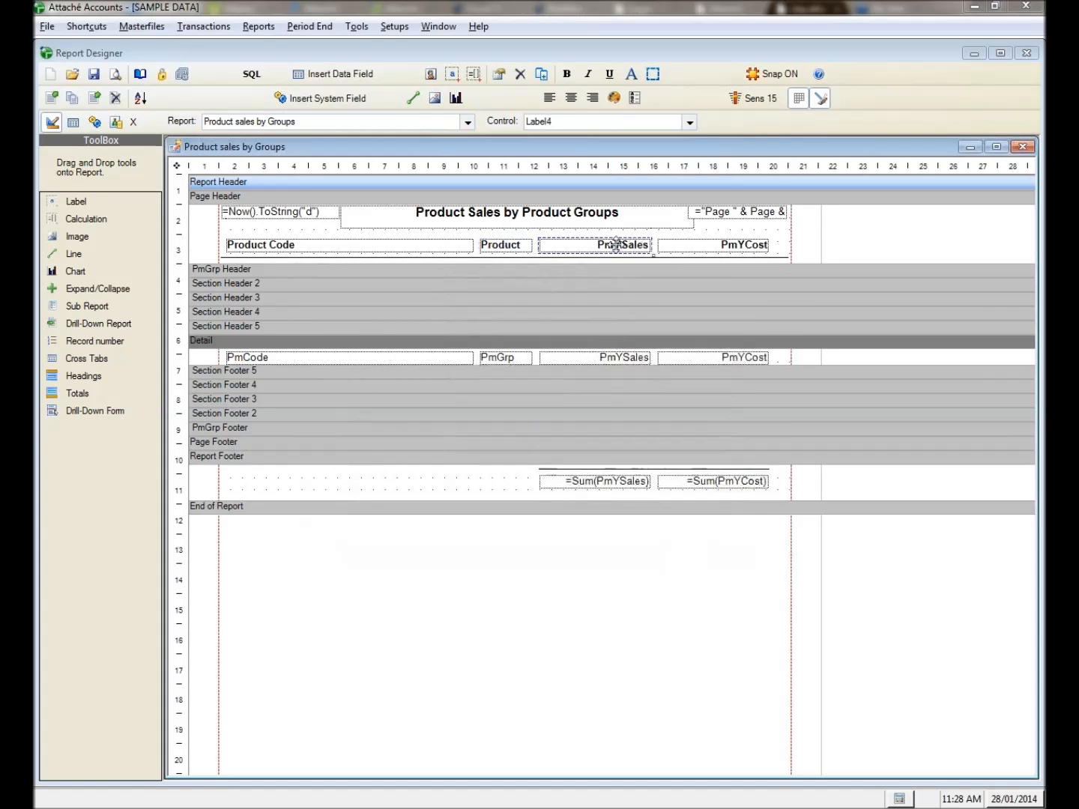
{"action": "type", "text": "Sa"}
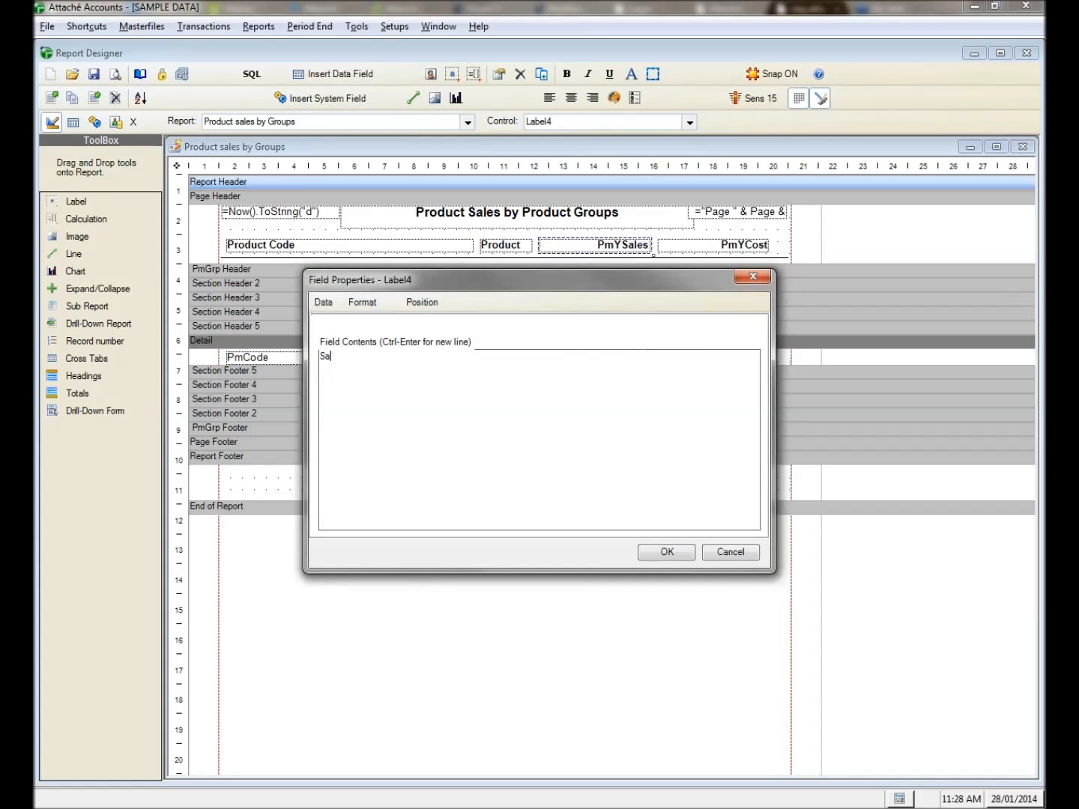
{"action": "type", "text": "les this Year"}
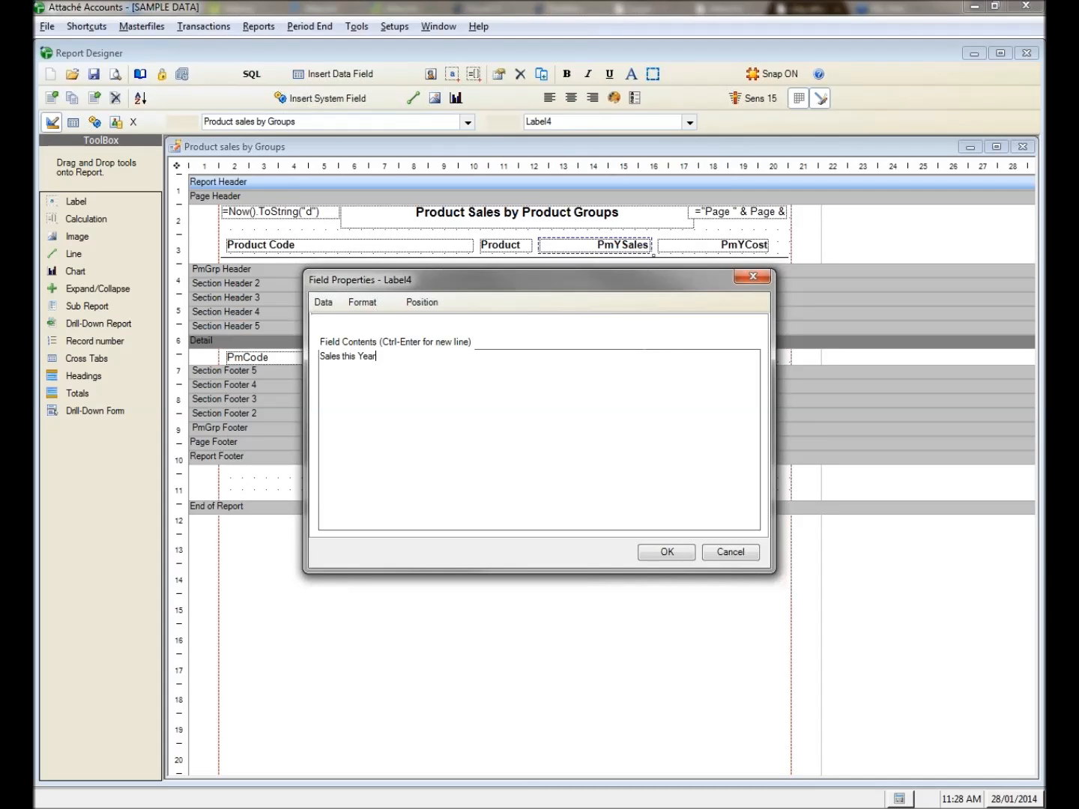
{"action": "left_click", "coordinate": [667, 552]}
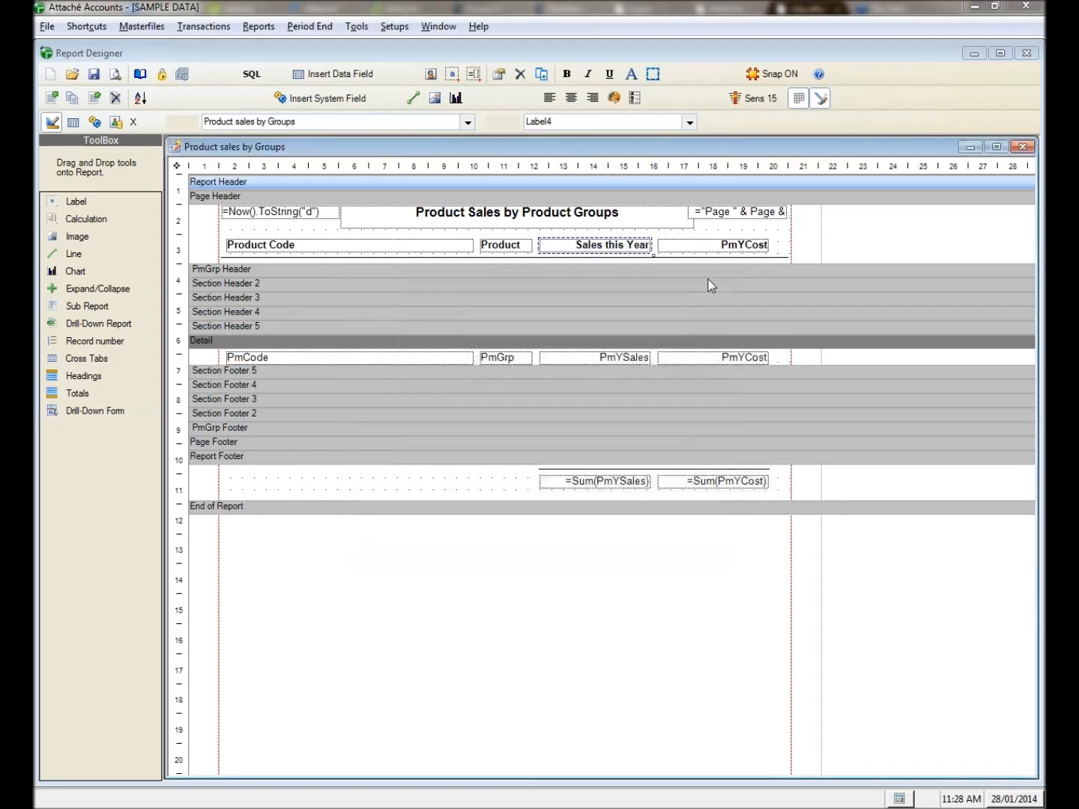
- Change the PmYCost column heading in the page header to "Cost of Sales this Year"
{"action": "double_click", "coordinate": [719, 243]}
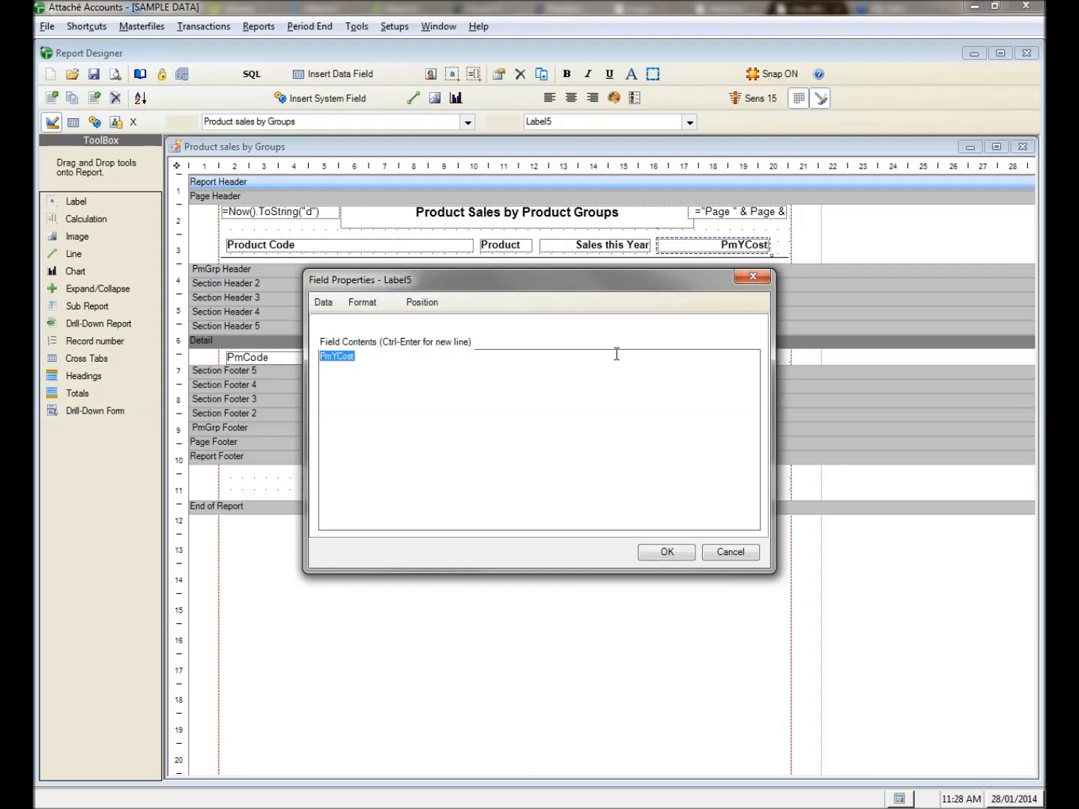
{"action": "type", "text": "Cost of sales this year"}
{"action": "key", "text": "shift+Right"}
{"action": "type", "text": "SY"}
{"action": "left_click", "coordinate": [667, 552]}
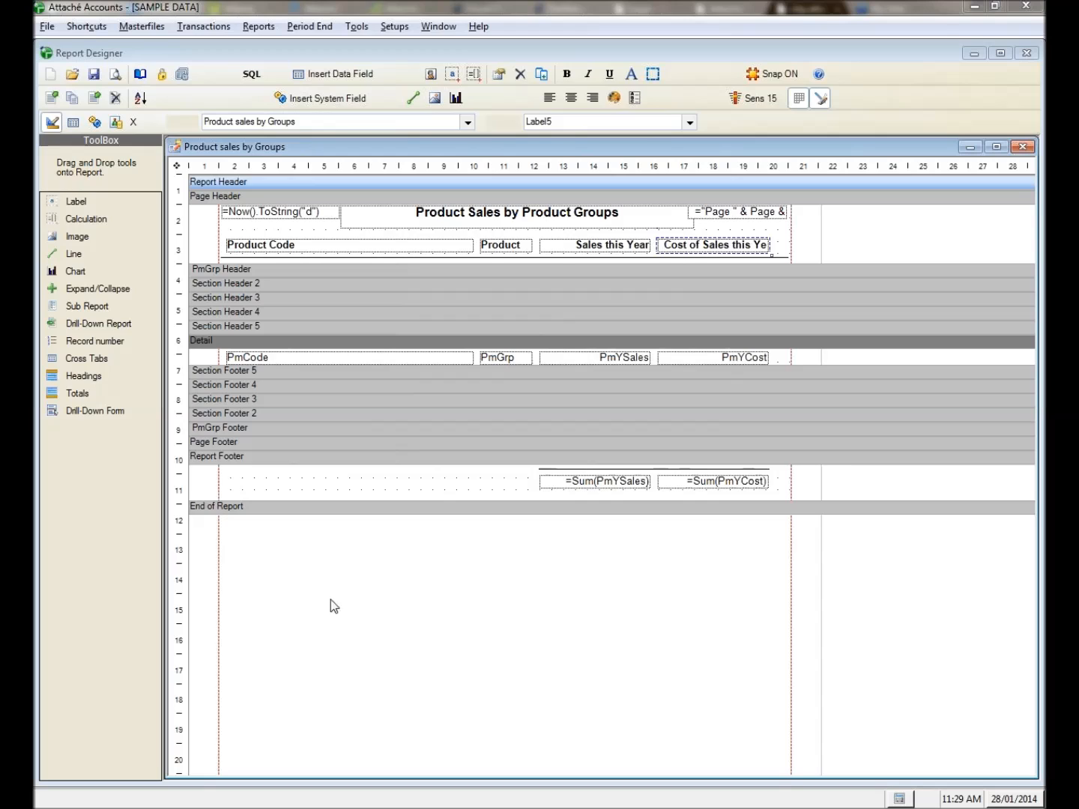
- Save the report, preview it for the PmGrp range a to z to check the new column headings, and close the preview
{"action": "left_click", "coordinate": [117, 78]}
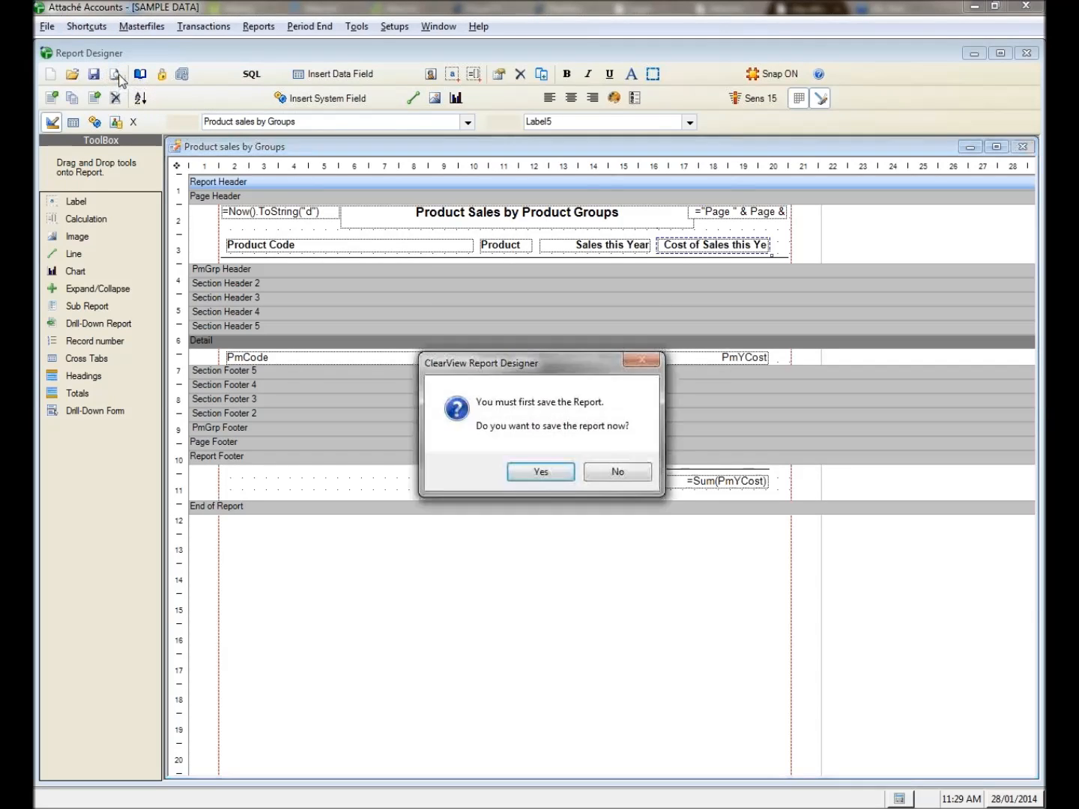
{"action": "left_click", "coordinate": [542, 472]}
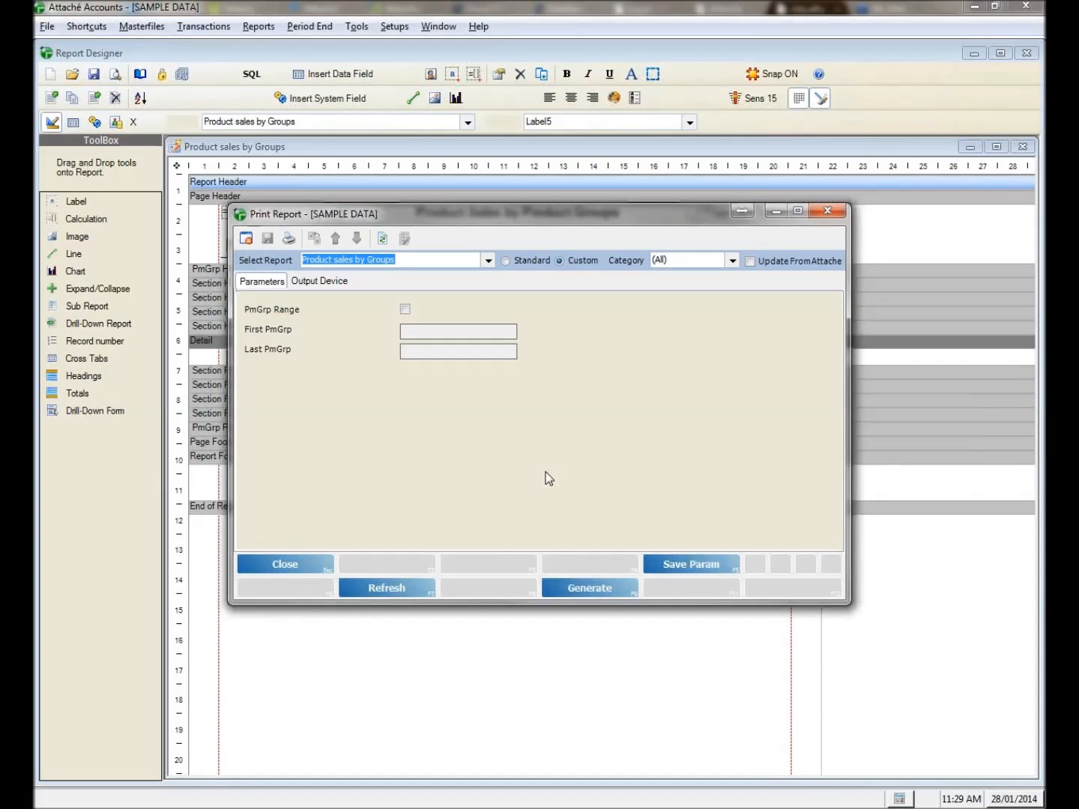
{"action": "left_click", "coordinate": [405, 308]}
{"action": "left_click", "coordinate": [424, 334]}
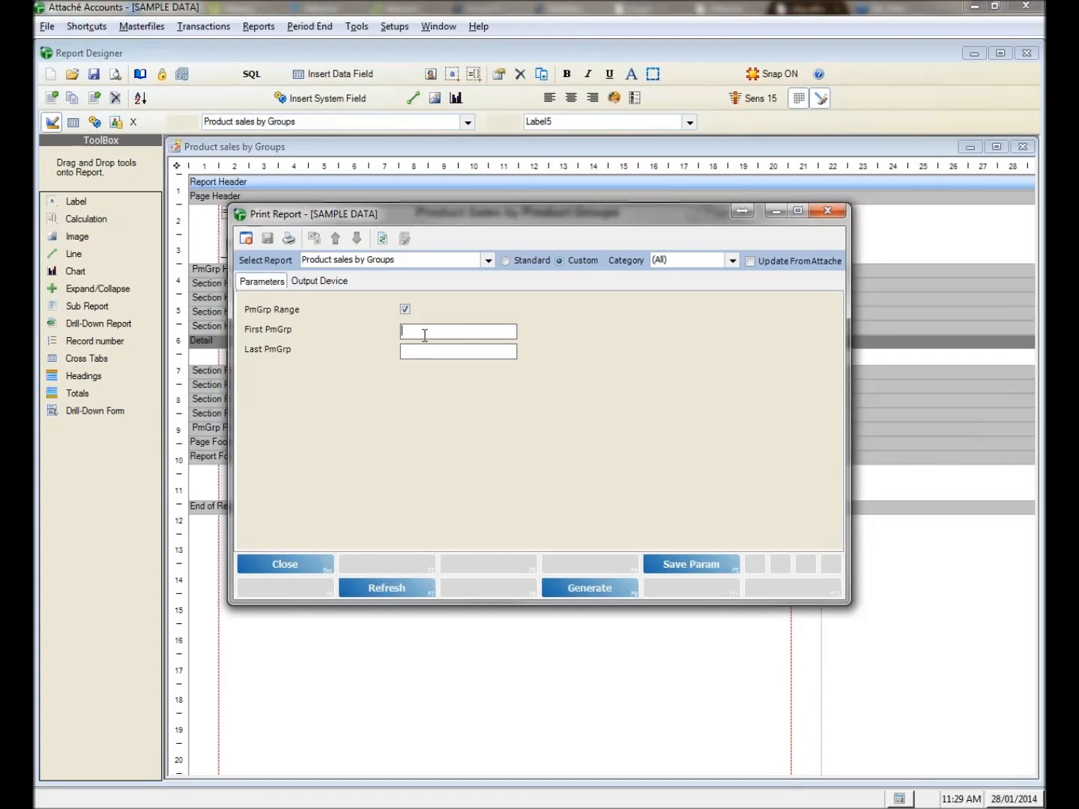
{"action": "type", "text": "a"}
{"action": "type", "text": "z"}
{"action": "left_click", "coordinate": [610, 589]}
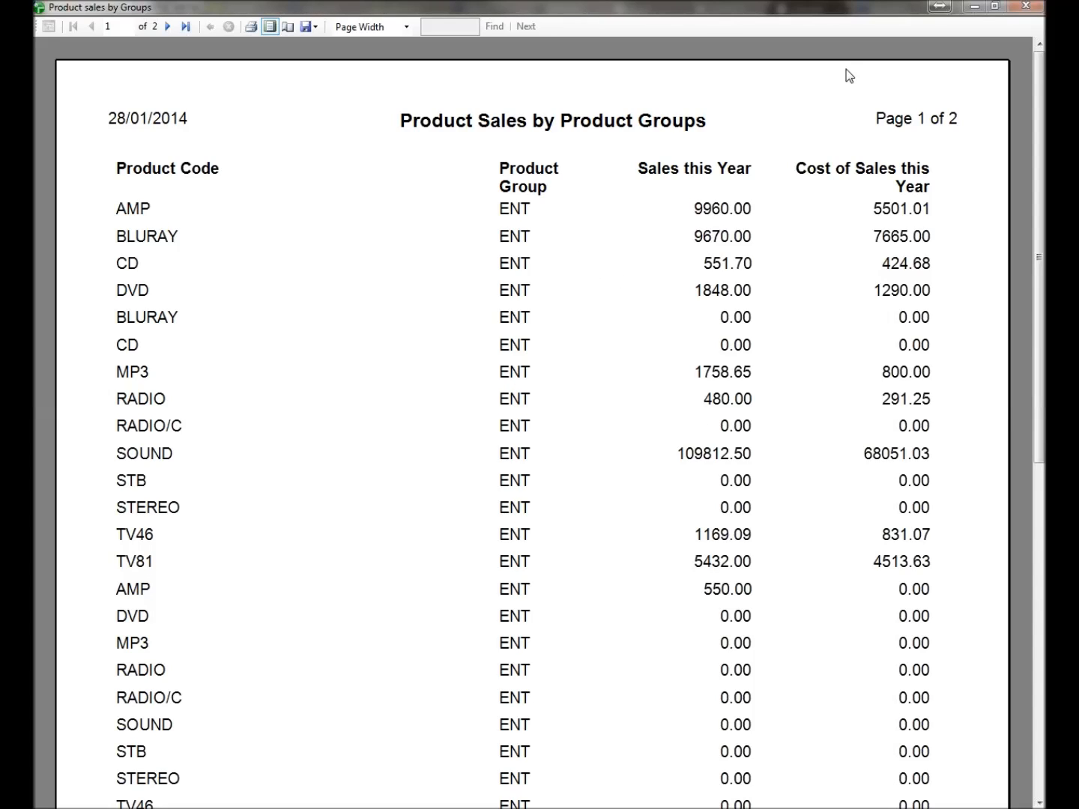
{"action": "left_click", "coordinate": [1025, 6]}
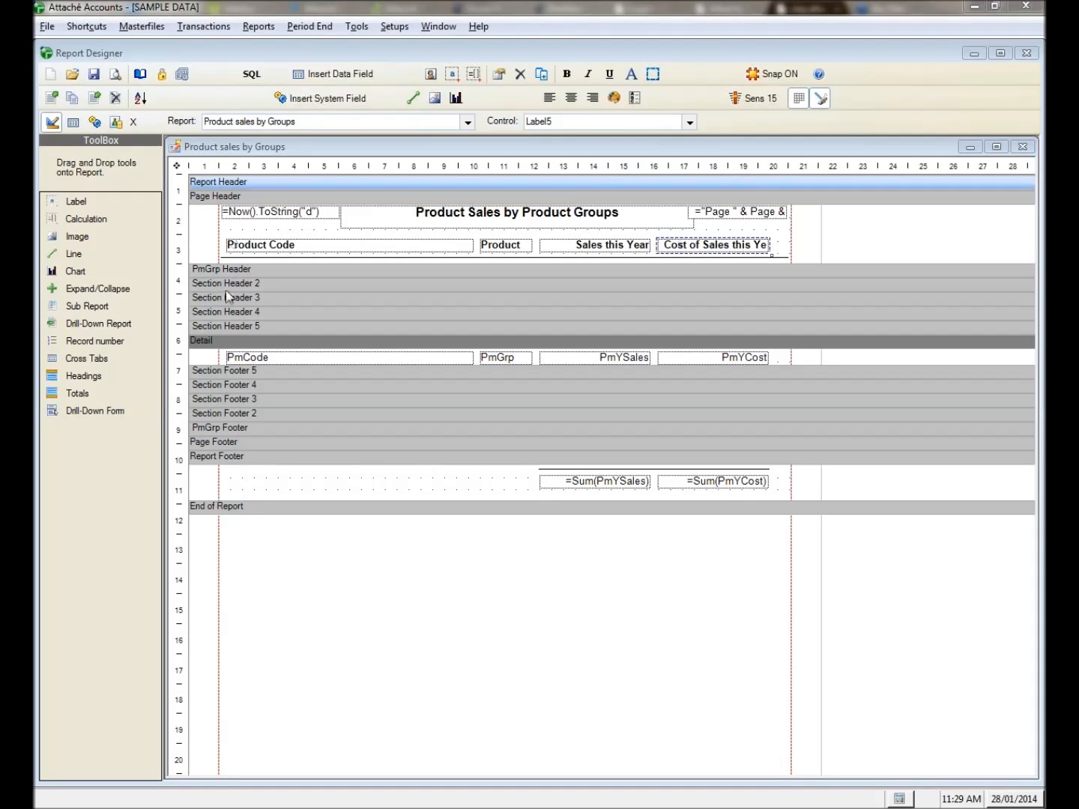
- Expand the PmGrp Header section and place the PmGrp data field at its left margin
{"action": "left_click_drag", "start_coordinate": [228, 292], "coordinate": [226, 309]}
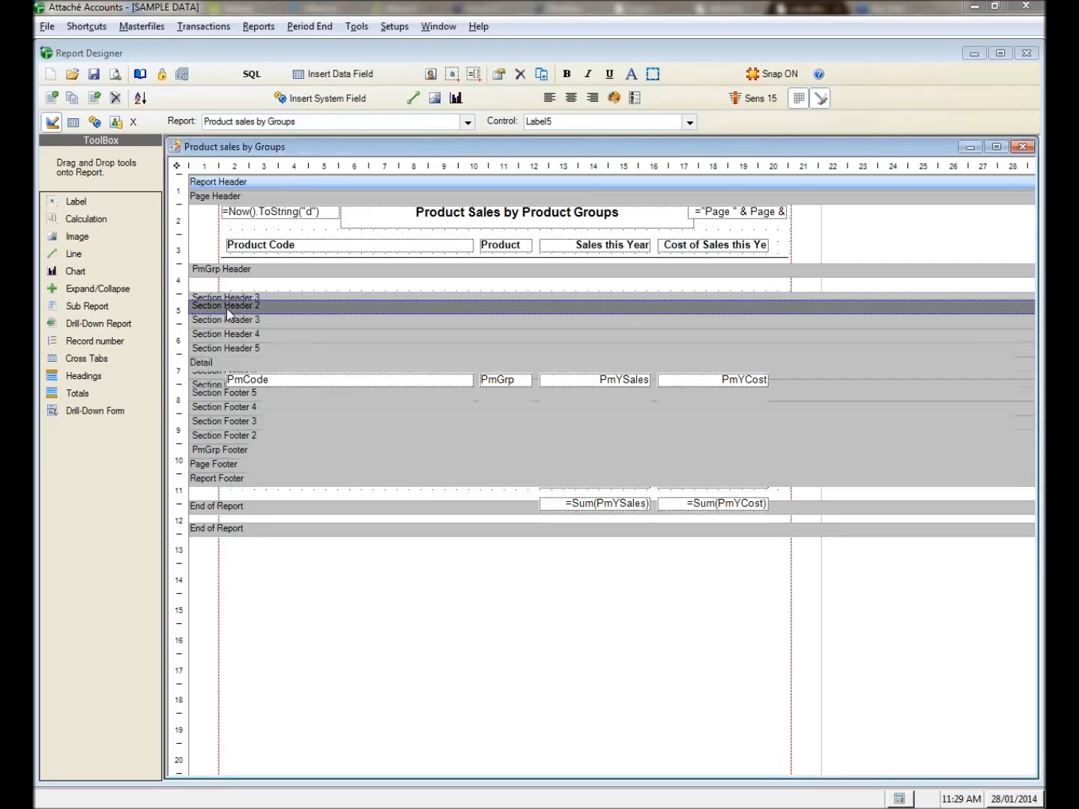
{"action": "left_click", "coordinate": [72, 122]}
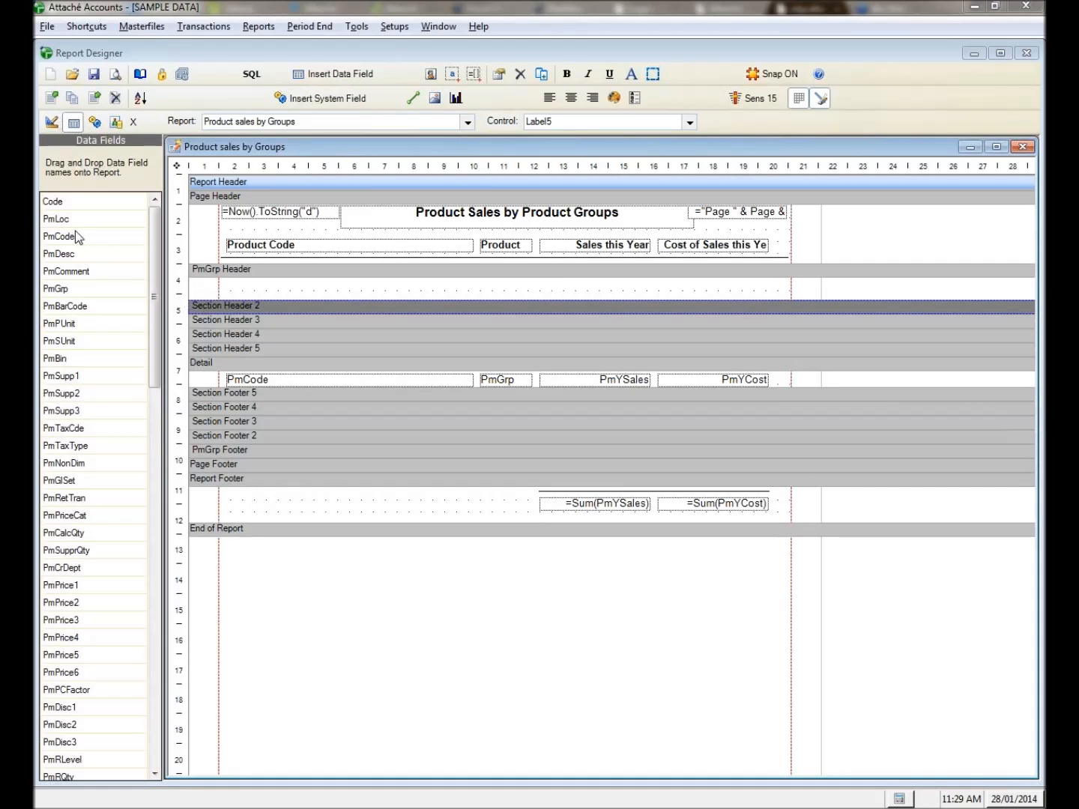
{"action": "left_click", "coordinate": [55, 322]}
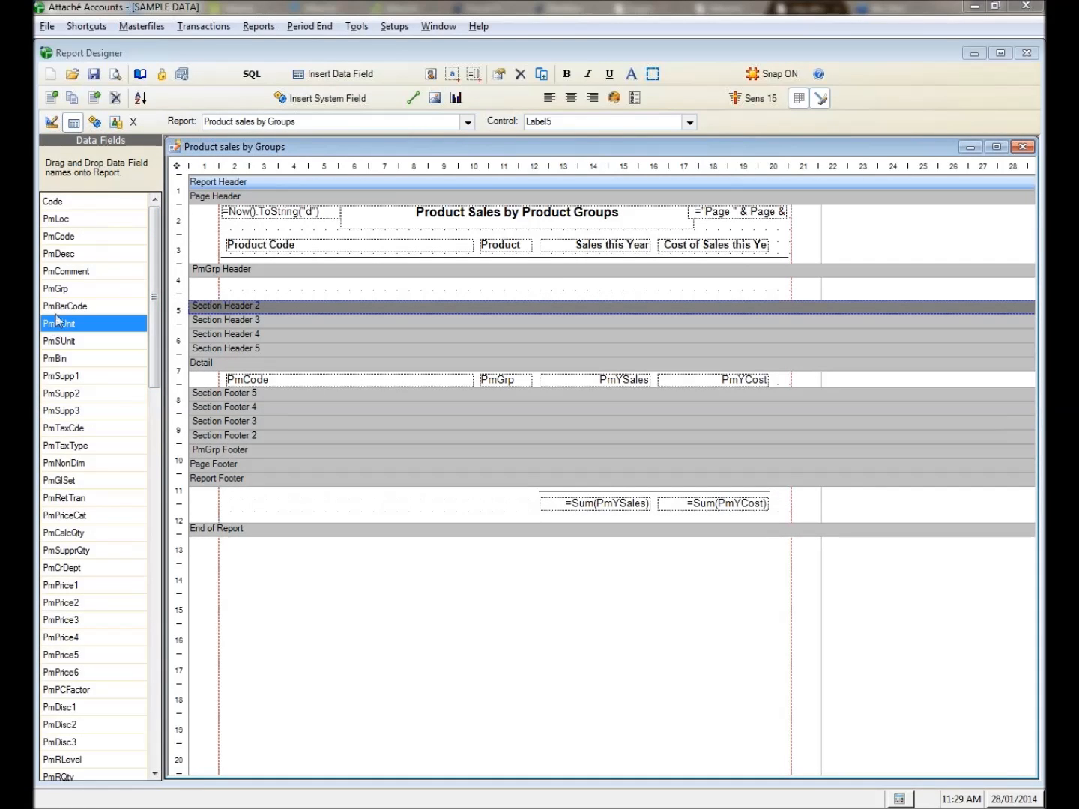
{"action": "left_click", "coordinate": [56, 291]}
{"action": "left_click_drag", "start_coordinate": [57, 291], "coordinate": [226, 292]}
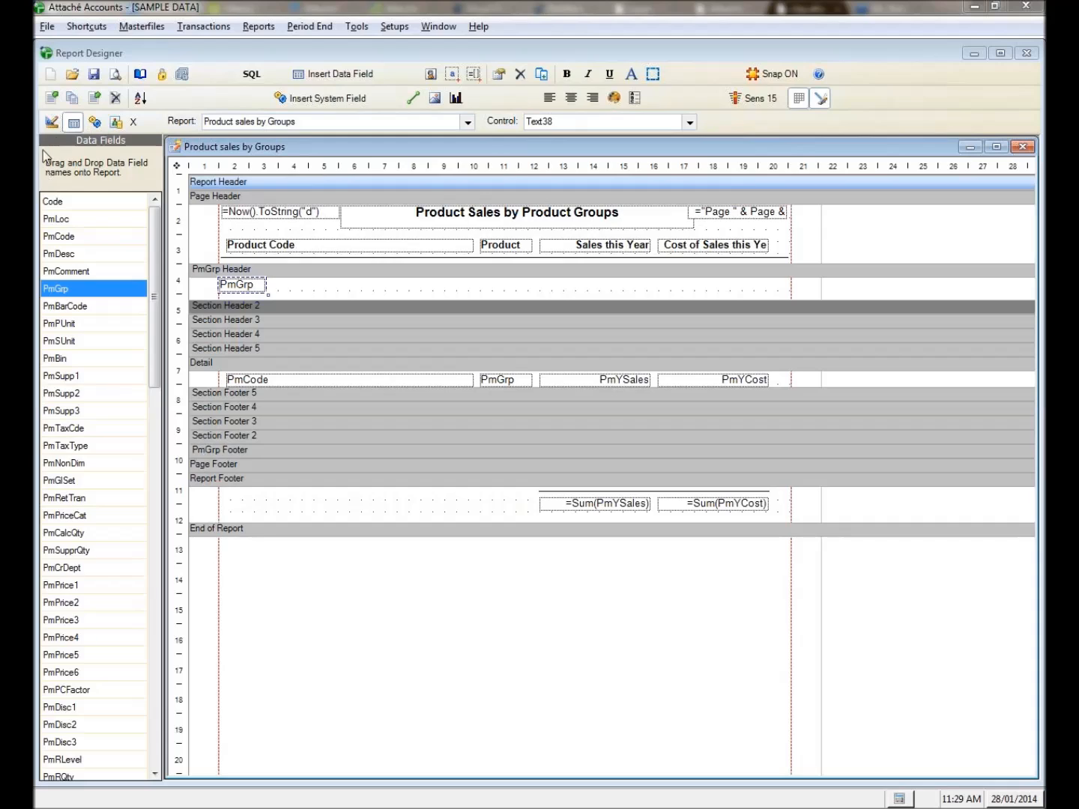
- Save the report, preview it for the PmGrp range a to z to check the group codes above each group, and close the preview
{"action": "left_click", "coordinate": [112, 76]}
{"action": "left_click", "coordinate": [540, 472]}
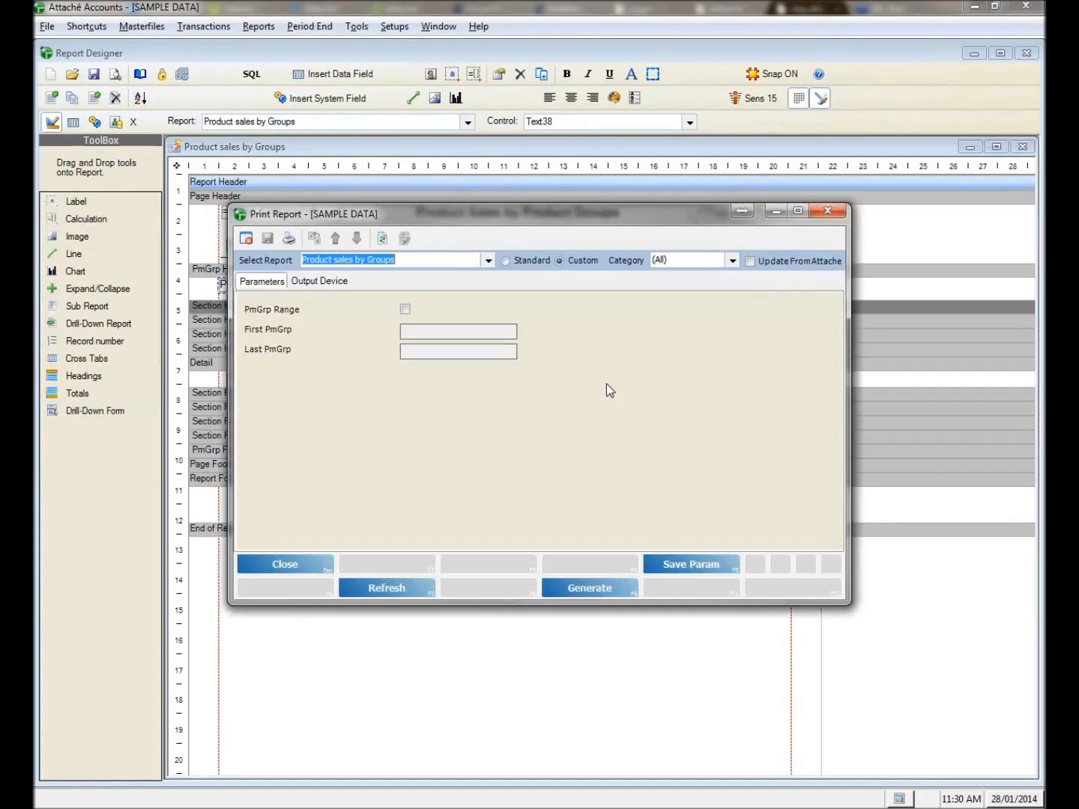
{"action": "left_click", "coordinate": [404, 308]}
{"action": "left_click", "coordinate": [428, 333]}
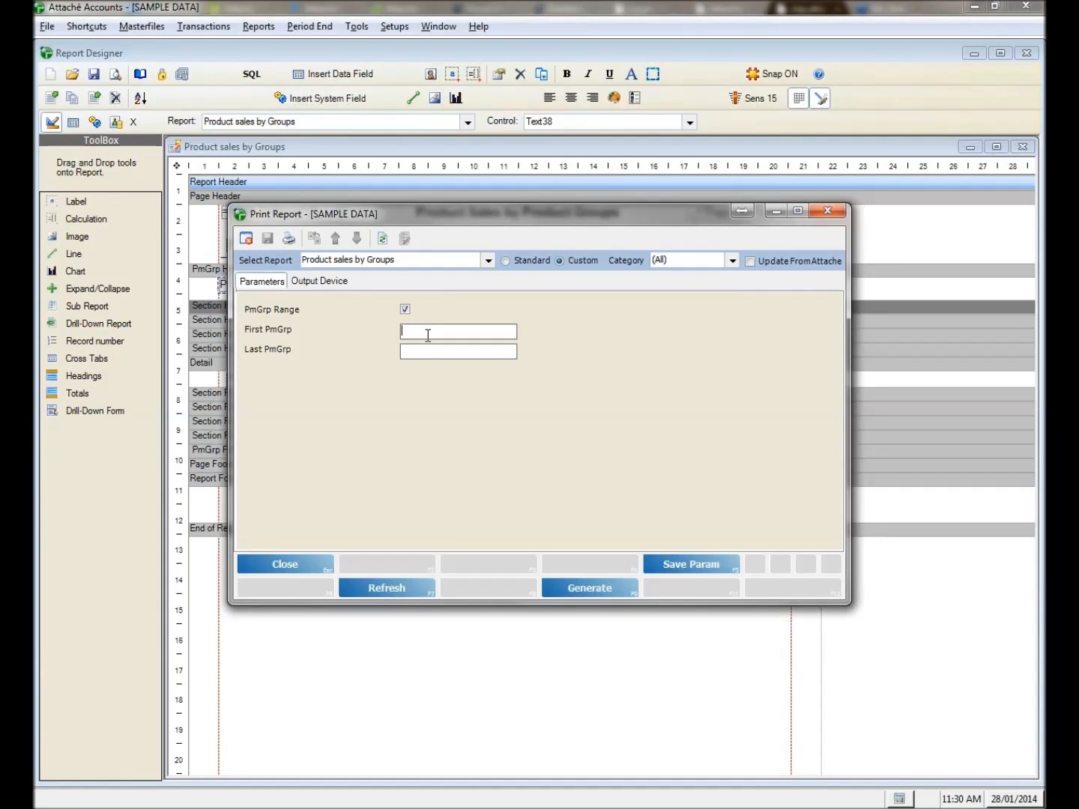
{"action": "type", "text": "a"}
{"action": "left_click", "coordinate": [431, 352]}
{"action": "type", "text": "z"}
{"action": "left_click", "coordinate": [609, 587]}
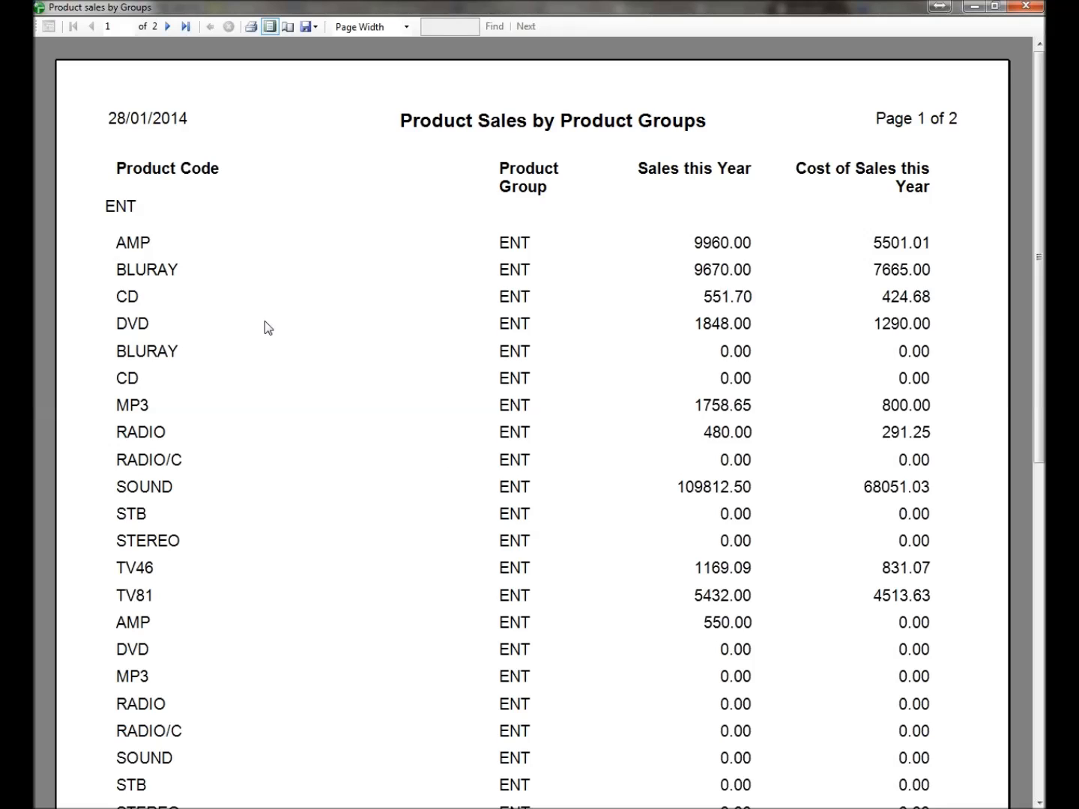
{"action": "scroll", "coordinate": [356, 388], "scroll_direction": "down", "scroll_amount": 6}
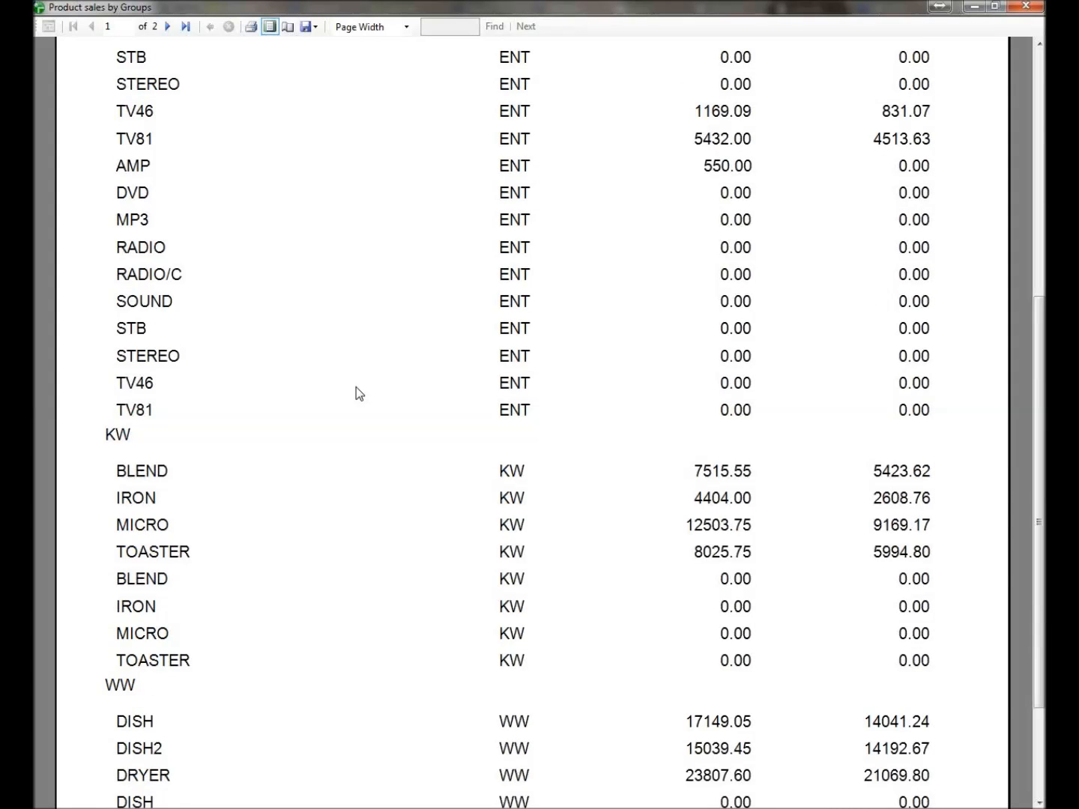
{"action": "scroll", "coordinate": [356, 388], "scroll_direction": "down", "scroll_amount": 2}
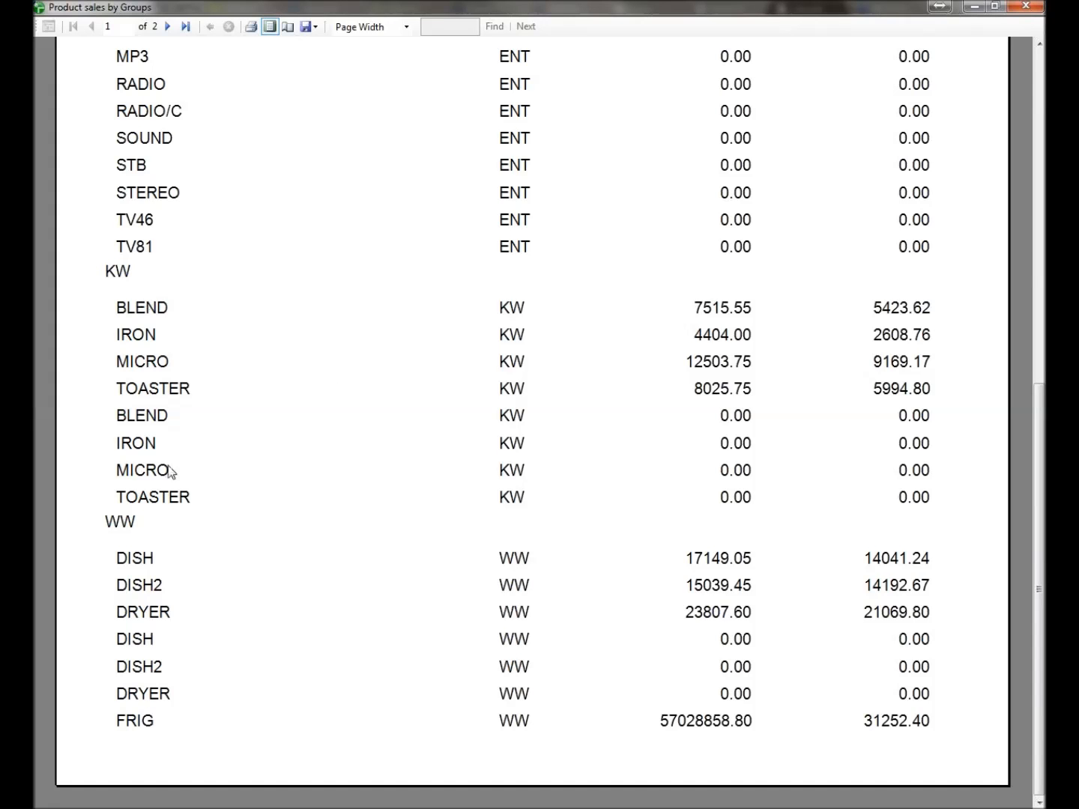
{"action": "scroll", "coordinate": [412, 552], "scroll_direction": "up", "scroll_amount": 8}
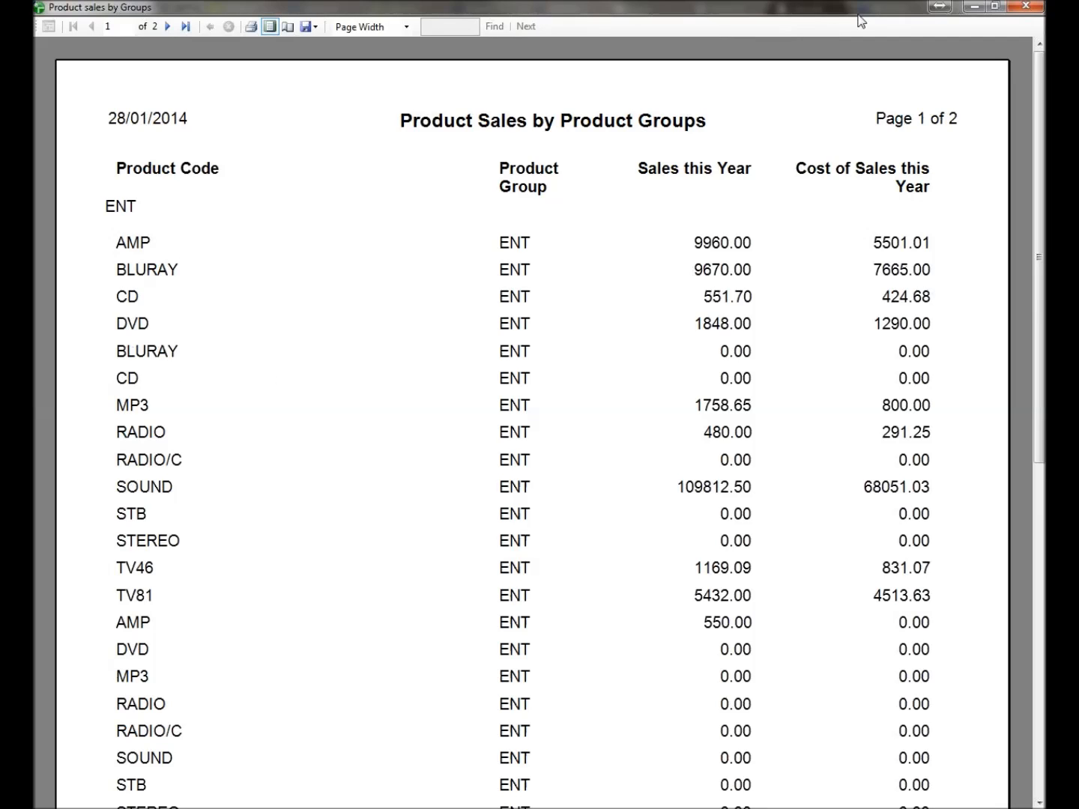
{"action": "left_click", "coordinate": [1025, 6]}
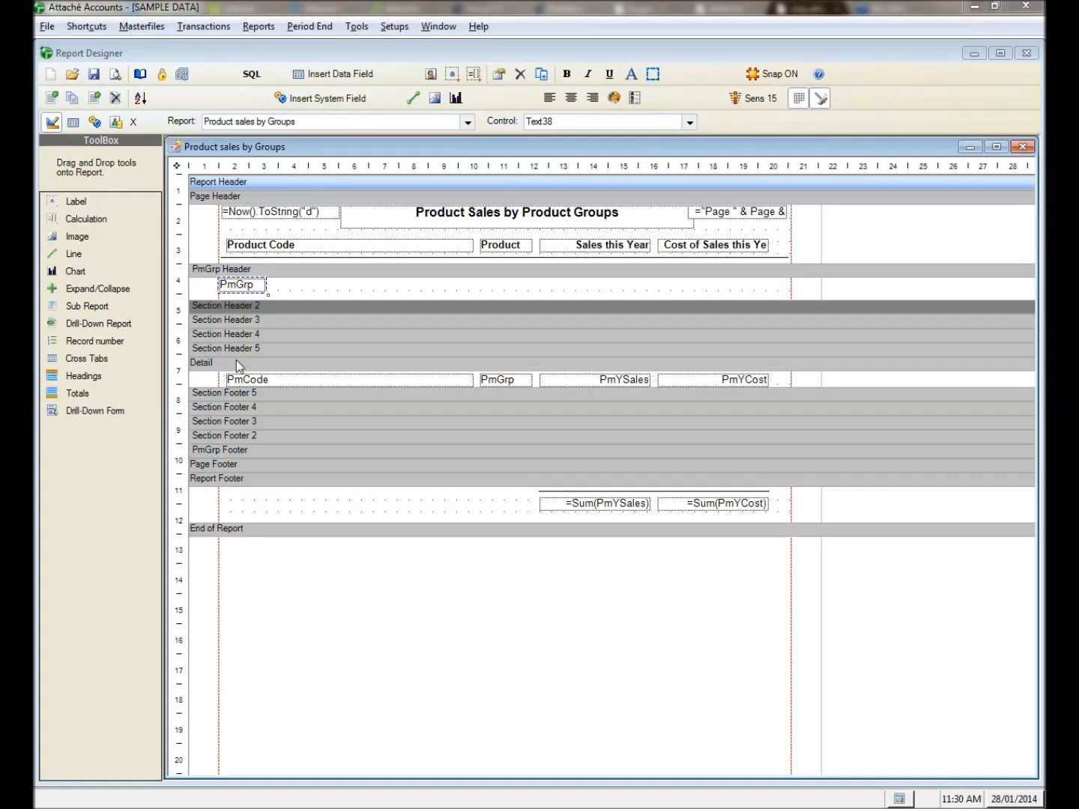
- Add a label reading "Product Group:" in the PmGrp Header section, directly in front of the PmGrp field
{"action": "left_click_drag", "start_coordinate": [75, 196], "coordinate": [411, 285]}
{"action": "left_click_drag", "start_coordinate": [335, 286], "coordinate": [273, 287]}
{"action": "left_click_drag", "start_coordinate": [422, 287], "coordinate": [357, 290]}
{"action": "double_click", "coordinate": [291, 284]}
{"action": "type", "text": "Product Group:"}
{"action": "left_click", "coordinate": [667, 552]}
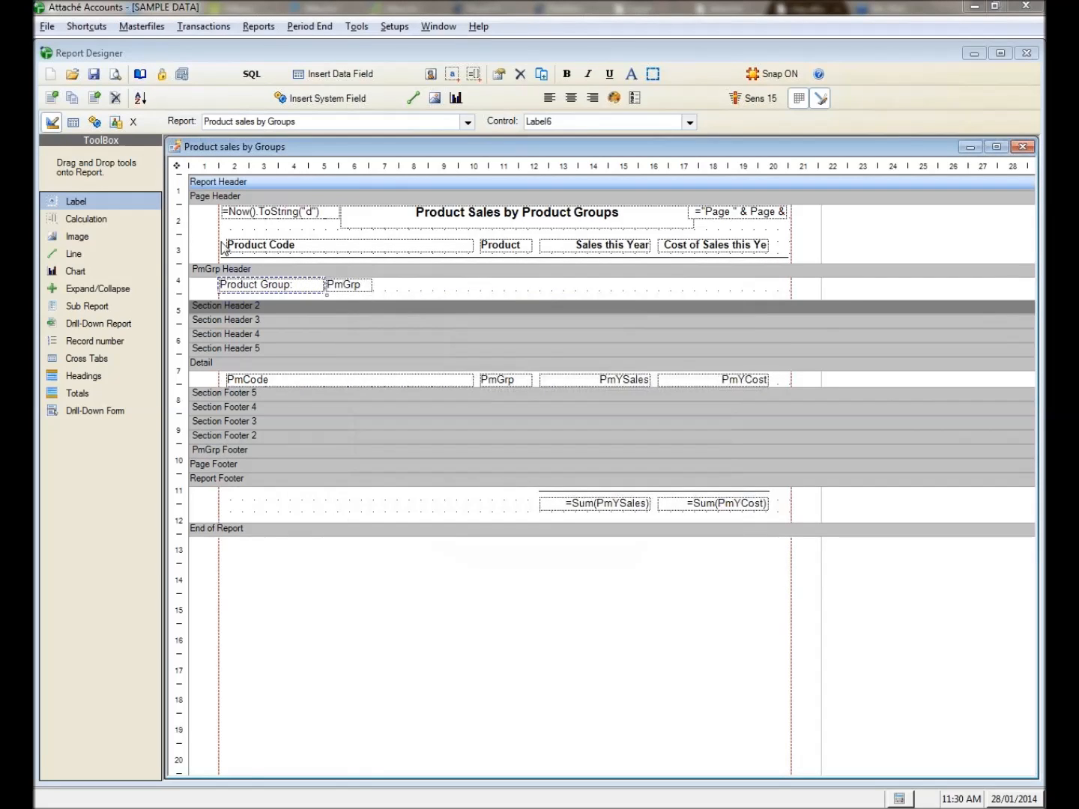
- Save the report, preview it for the PmGrp range a to z to check the labelled group headings, and close the preview
{"action": "left_click", "coordinate": [113, 75]}
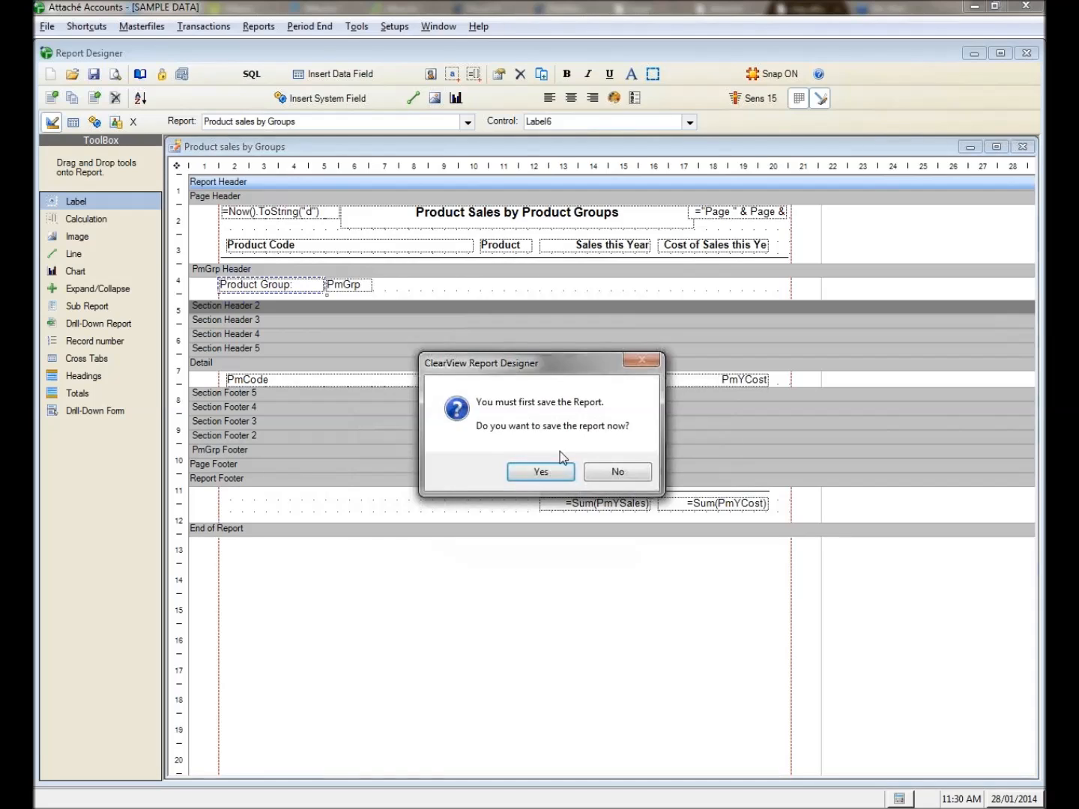
{"action": "left_click", "coordinate": [540, 472]}
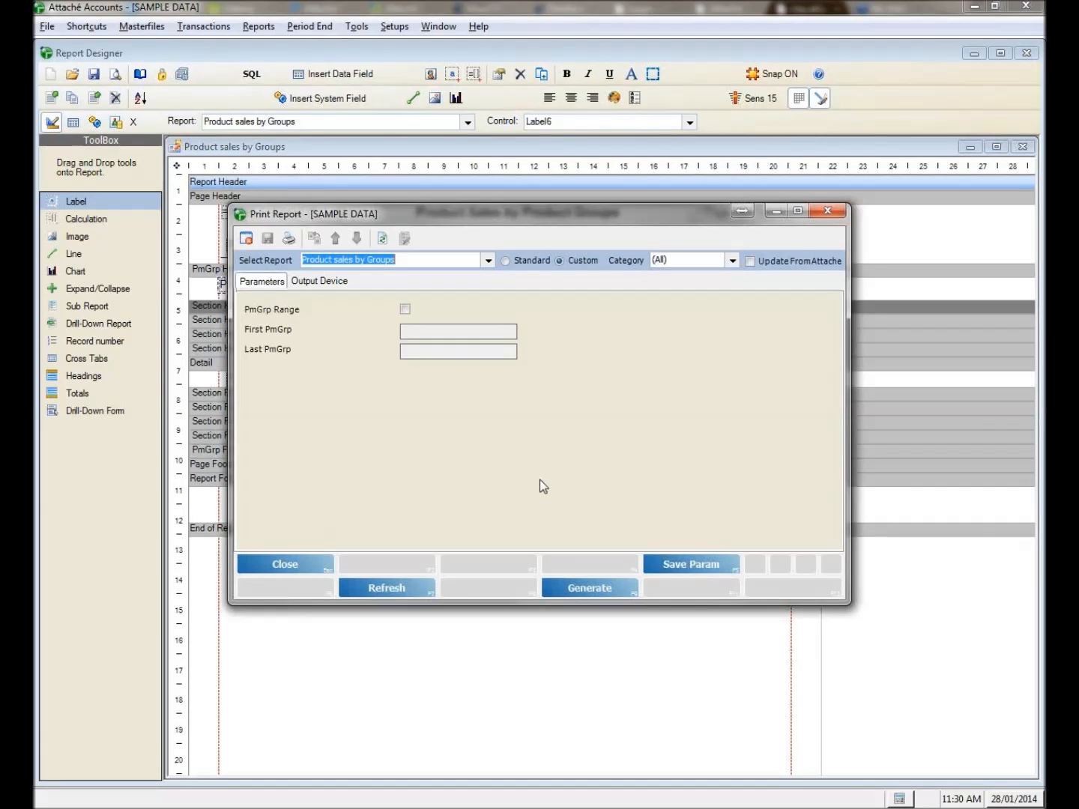
{"action": "left_click", "coordinate": [405, 308]}
{"action": "type", "text": "a"}
{"action": "left_click", "coordinate": [433, 350]}
{"action": "type", "text": "z"}
{"action": "left_click", "coordinate": [605, 583]}
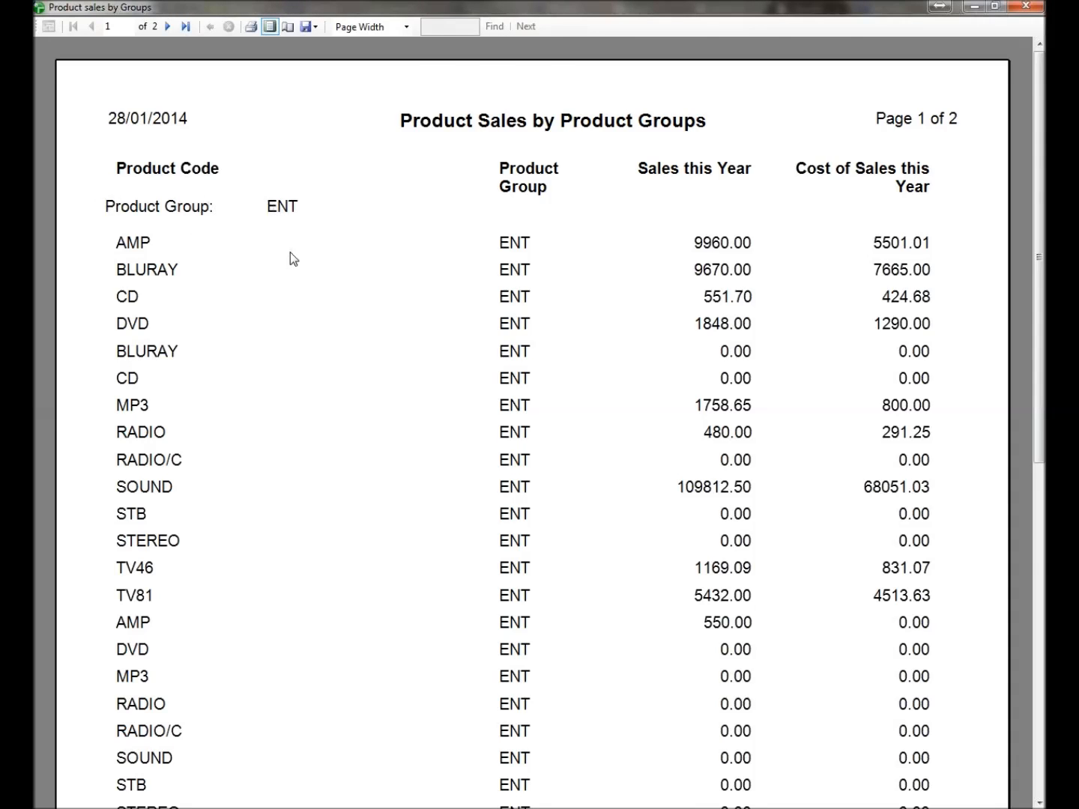
{"action": "scroll", "coordinate": [289, 251], "scroll_direction": "down", "scroll_amount": 3}
{"action": "scroll", "coordinate": [290, 252], "scroll_direction": "down", "scroll_amount": 3}
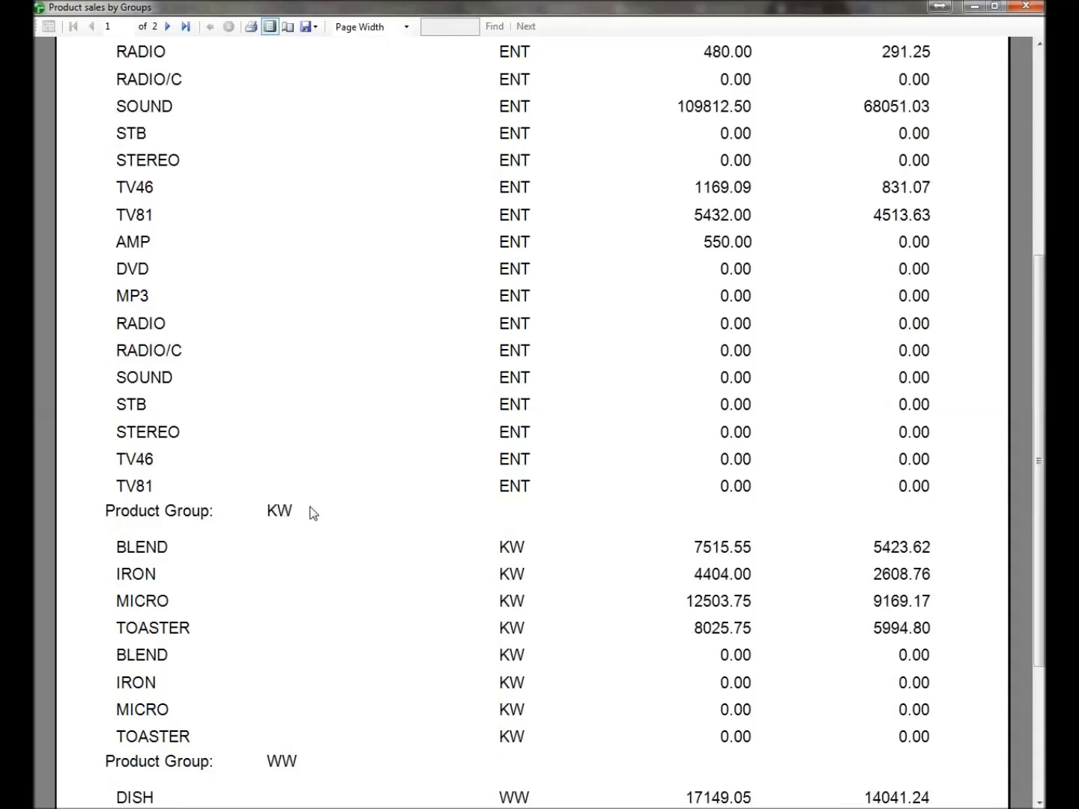
{"action": "scroll", "coordinate": [311, 510], "scroll_direction": "down", "scroll_amount": 3}
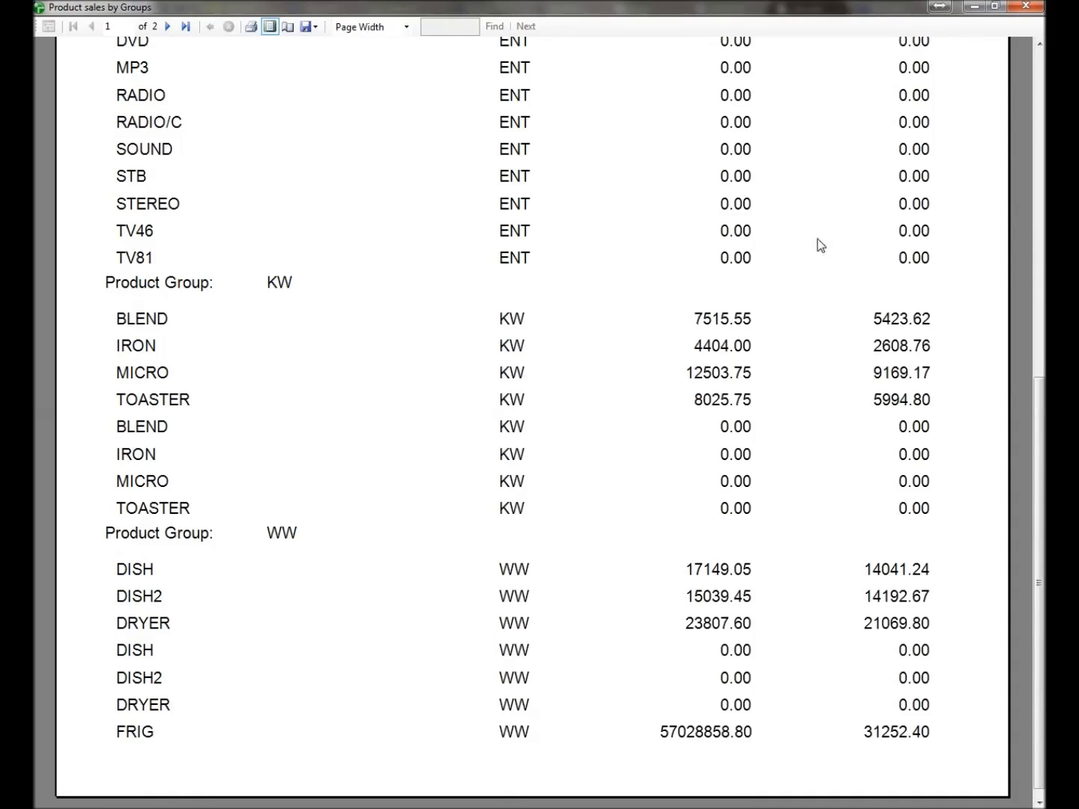
{"action": "scroll", "coordinate": [815, 197], "scroll_direction": "up", "scroll_amount": 10}
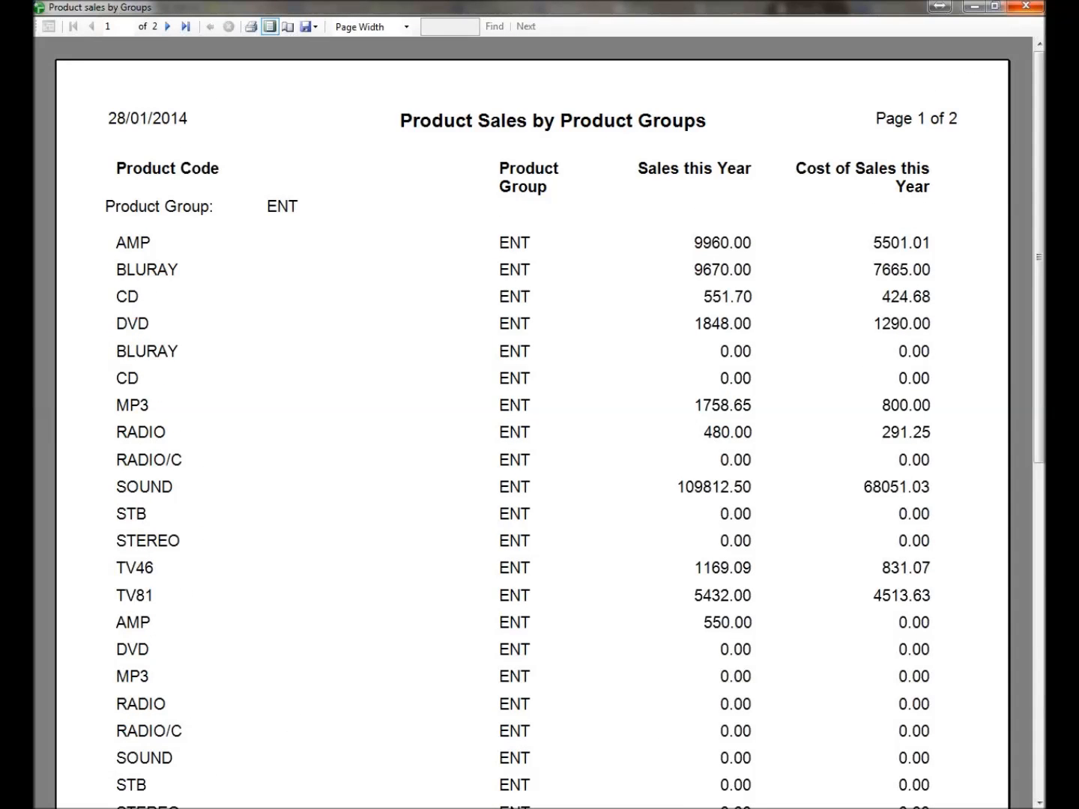
{"action": "left_click", "coordinate": [1025, 6]}
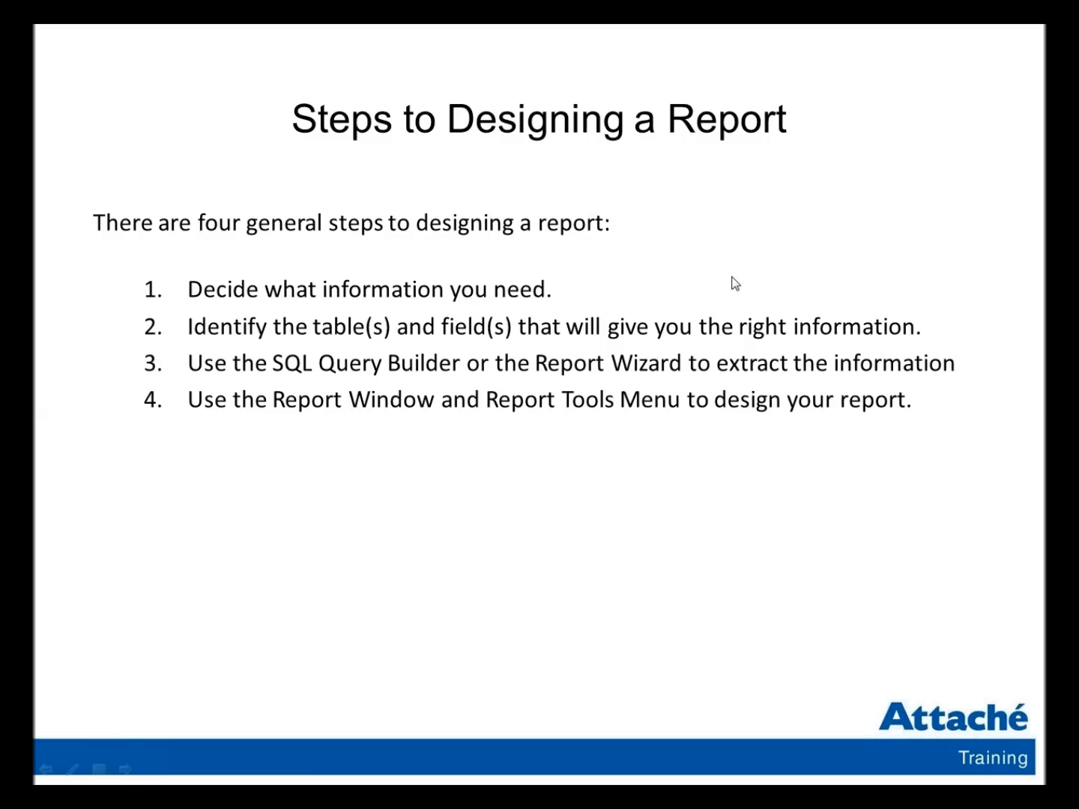
{"action": "left_click", "coordinate": [661, 371]}
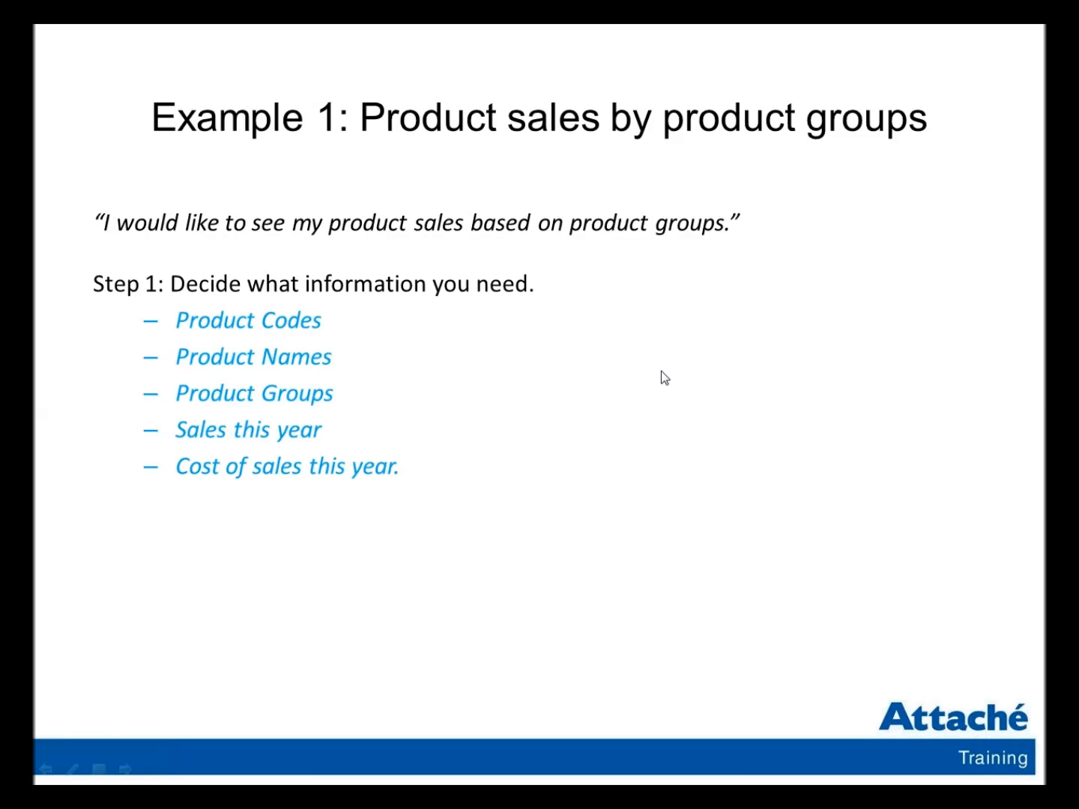